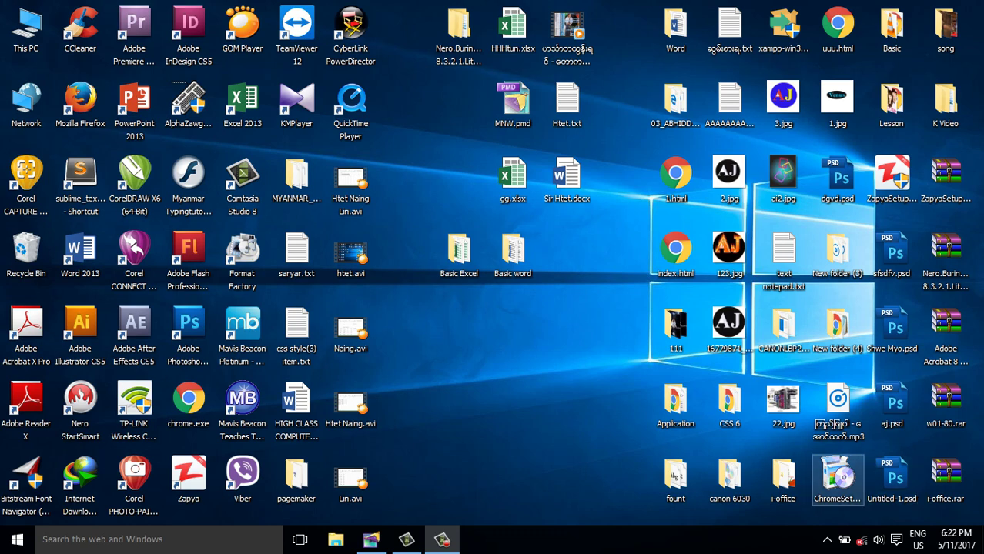
# Restore 3.pmd, zoom to 200% on the poem text block and hide the Control palette.
pyautogui.click(370, 539)
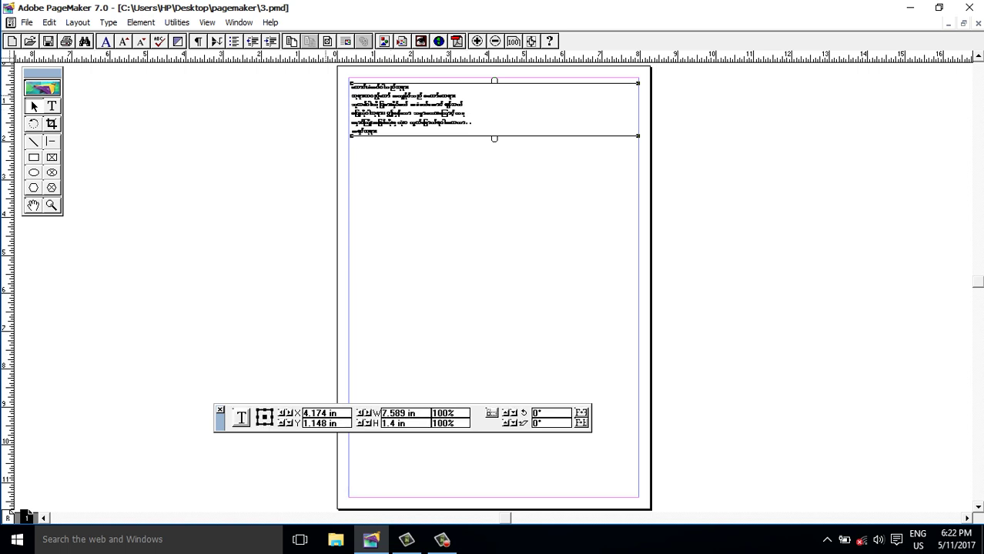
pyautogui.hotkey('ctrl', '2')
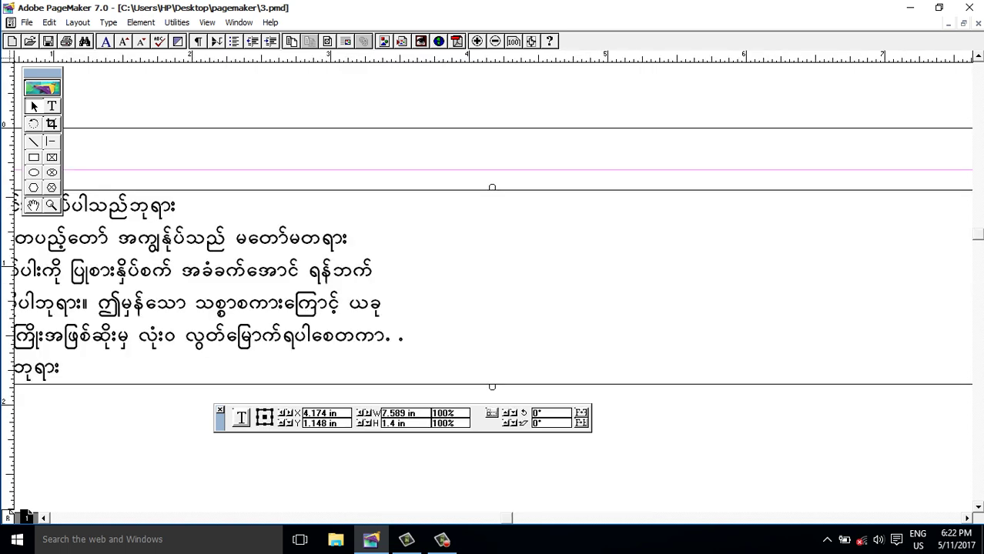
pyautogui.hscroll(-5, 493, 277)
pyautogui.scroll(-1, 616, 261)
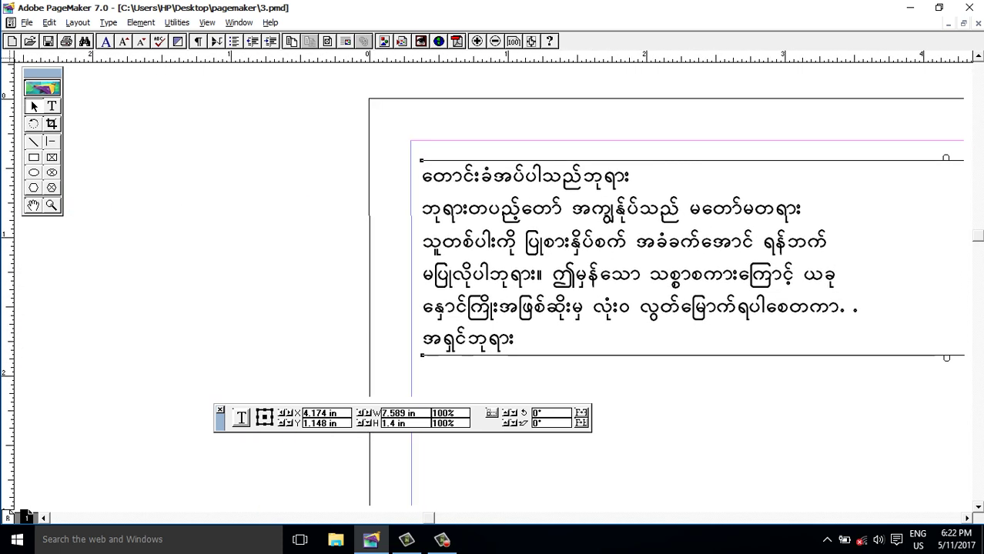
pyautogui.hscroll(1, 616, 262)
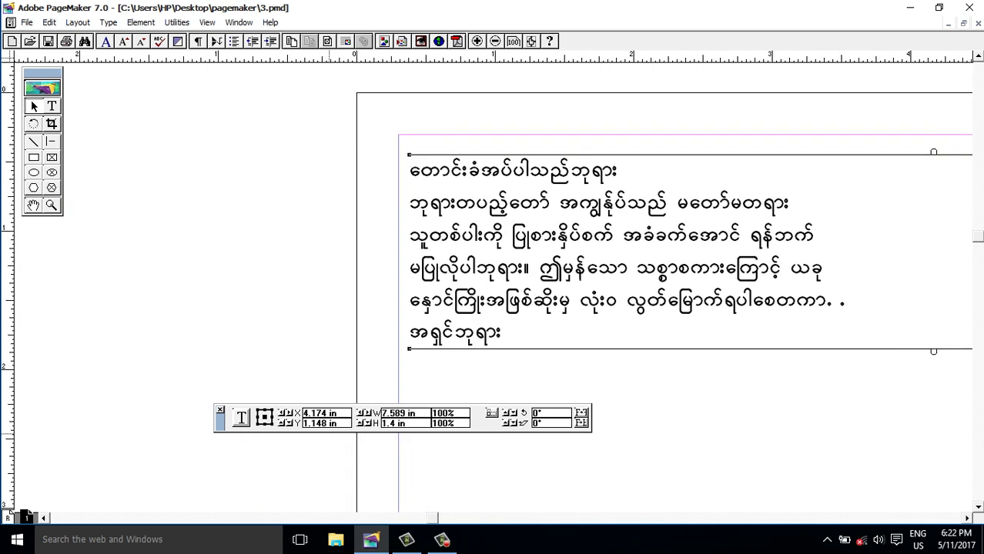
pyautogui.hotkey('ctrl', "'")
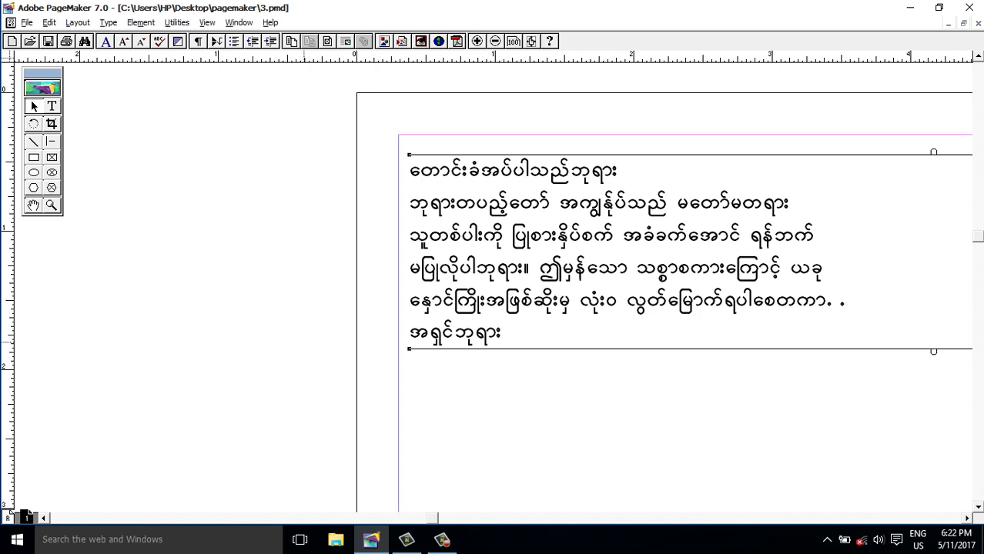
pyautogui.hotkey('shift', 'F5')
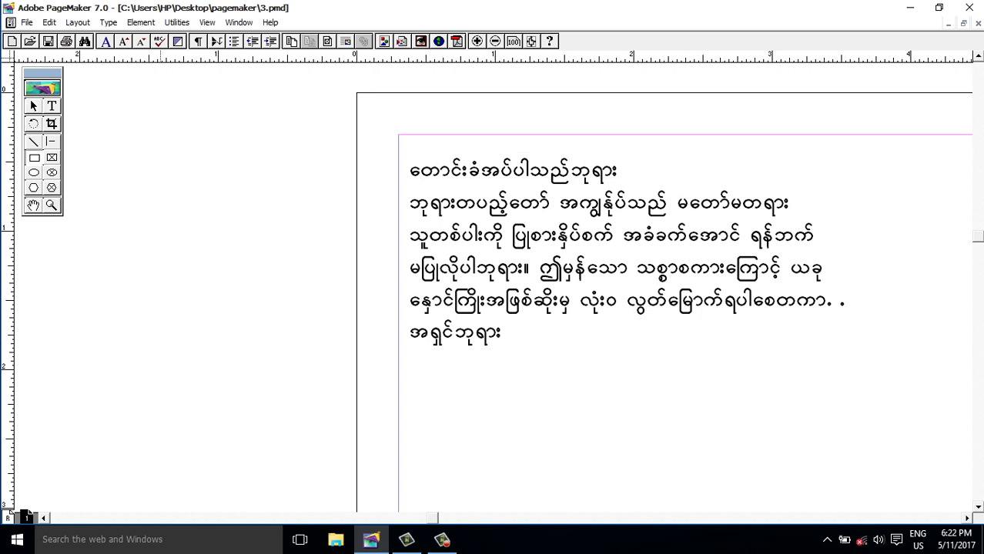
# Draw a rectangle over the poem text and size it to 3 in wide by 2.5 in high.
pyautogui.moveTo(231, 160); pyautogui.dragTo(621, 352)
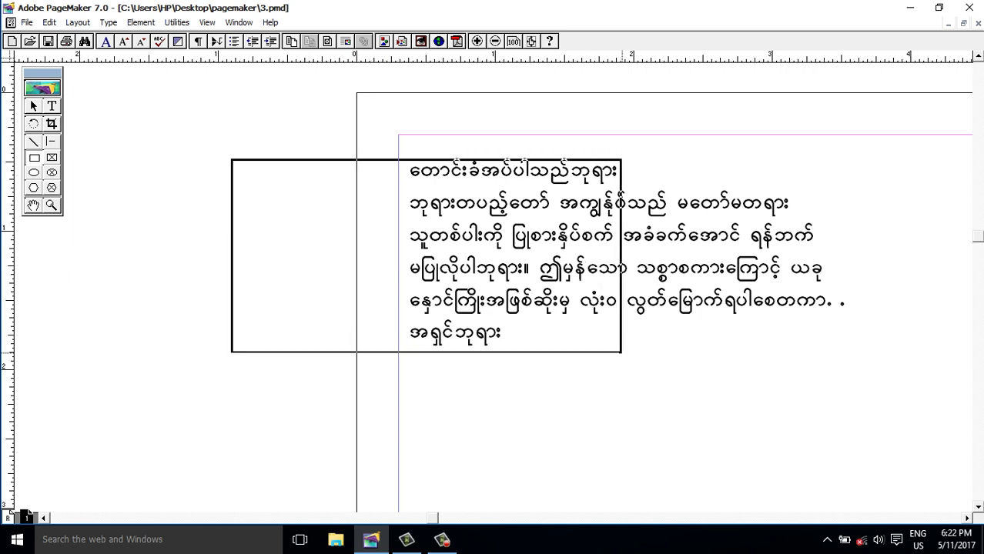
pyautogui.moveTo(622, 352)
pyautogui.mouseDown()
pyautogui.moveTo(778, 417)
pyautogui.moveTo(787, 401)
pyautogui.mouseUp()
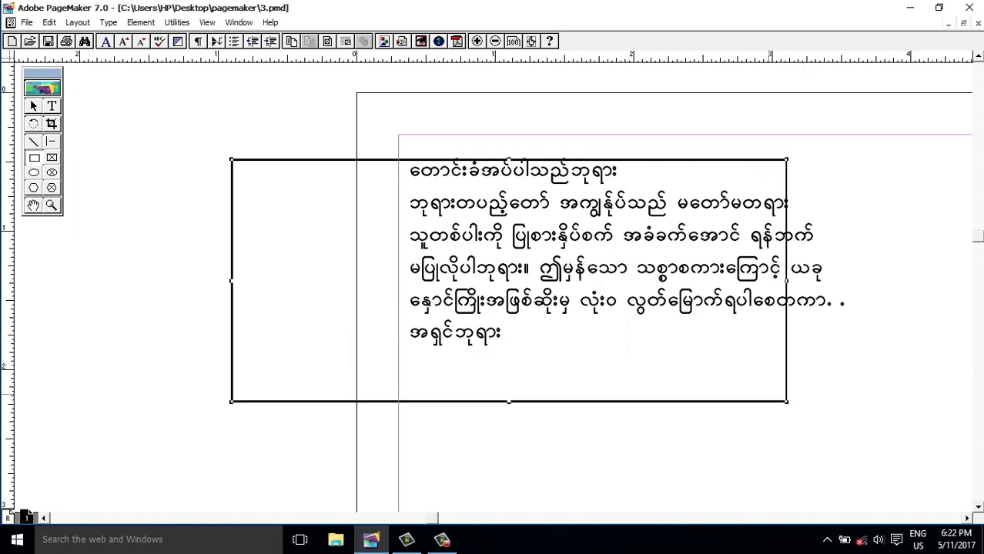
pyautogui.hotkey('ctrl', "'")
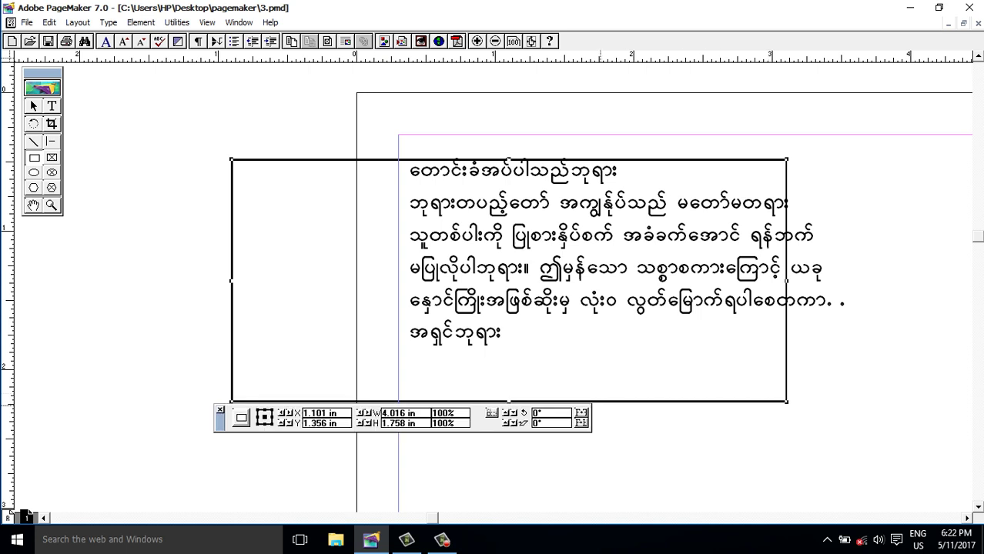
pyautogui.doubleClick(389, 414)
pyautogui.write('3')
pyautogui.press('Tab')
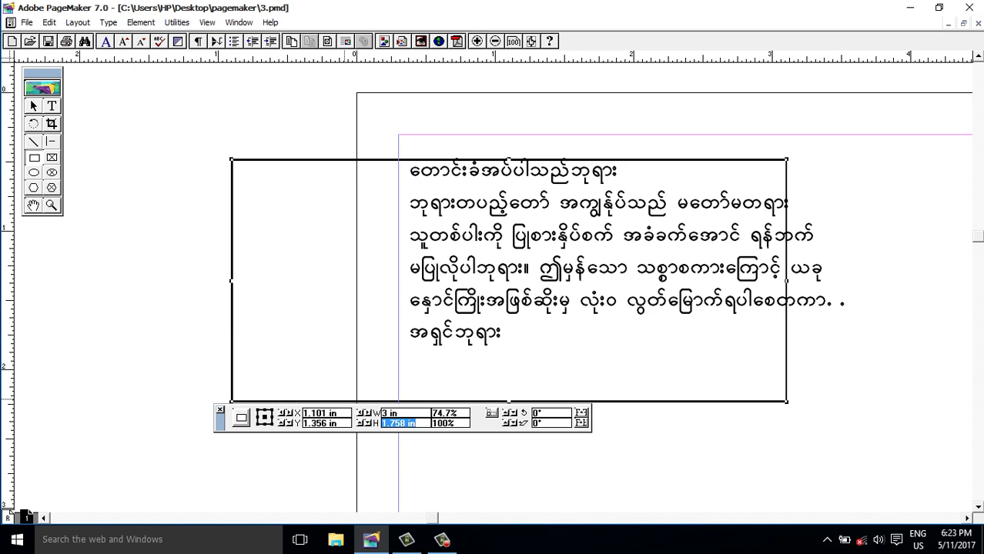
pyautogui.write('2.5')
pyautogui.press('Return')
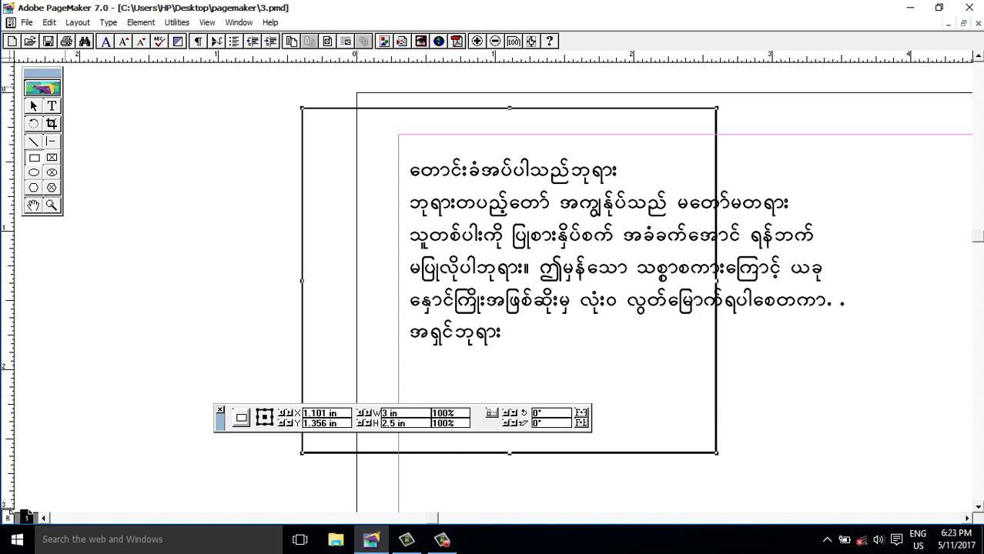
pyautogui.hotkey('ctrl', "'")
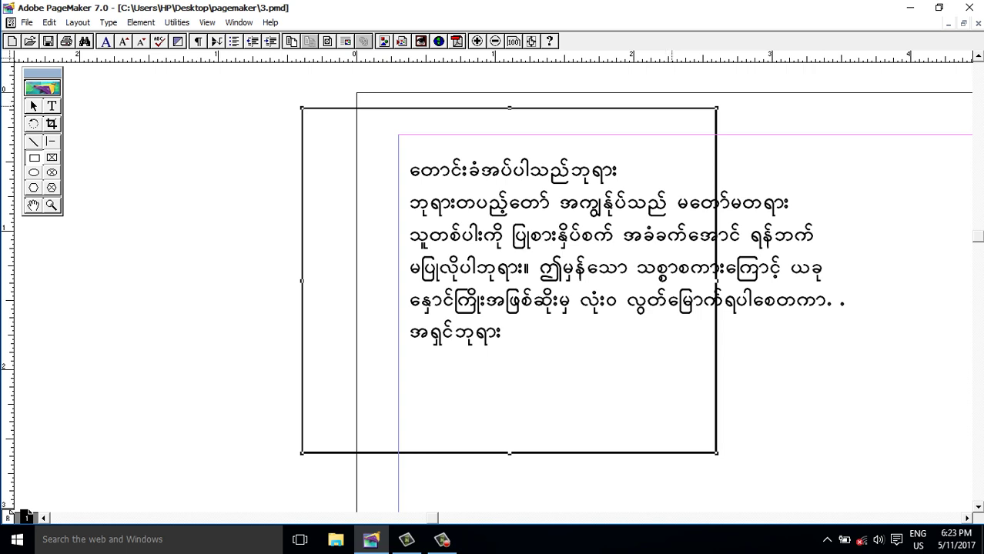
# Give the rectangle a 5pt double-line stroke.
pyautogui.rightClick(672, 108)
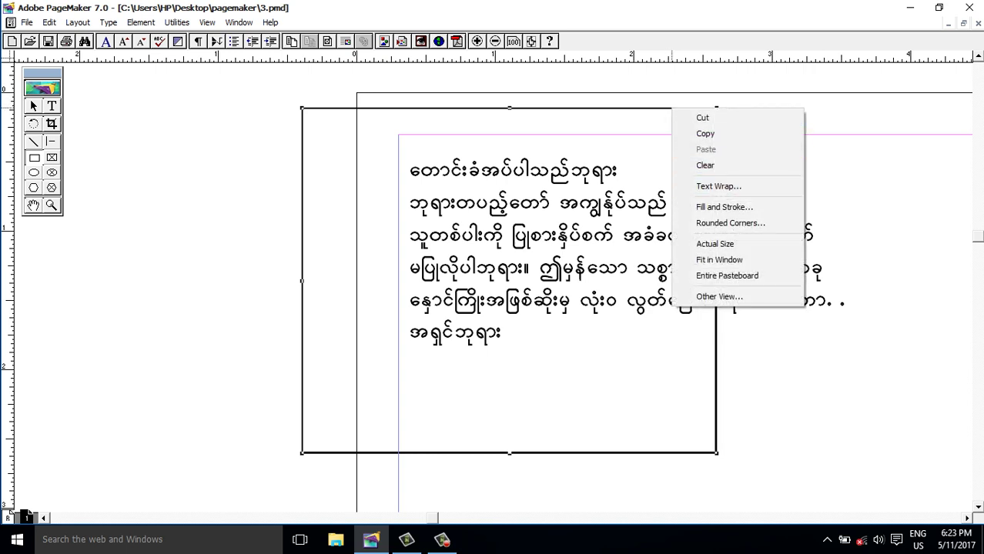
pyautogui.click(724, 207)
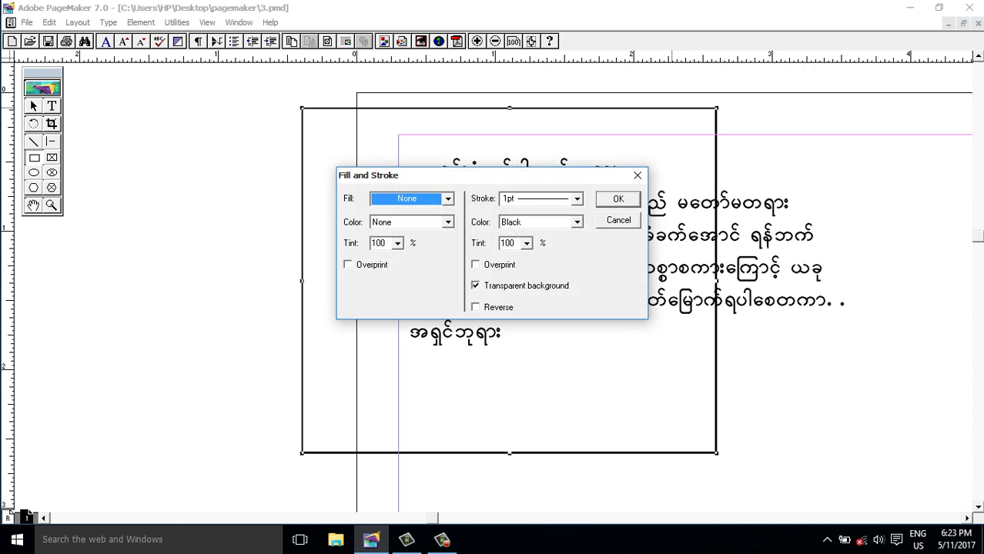
pyautogui.click(577, 199)
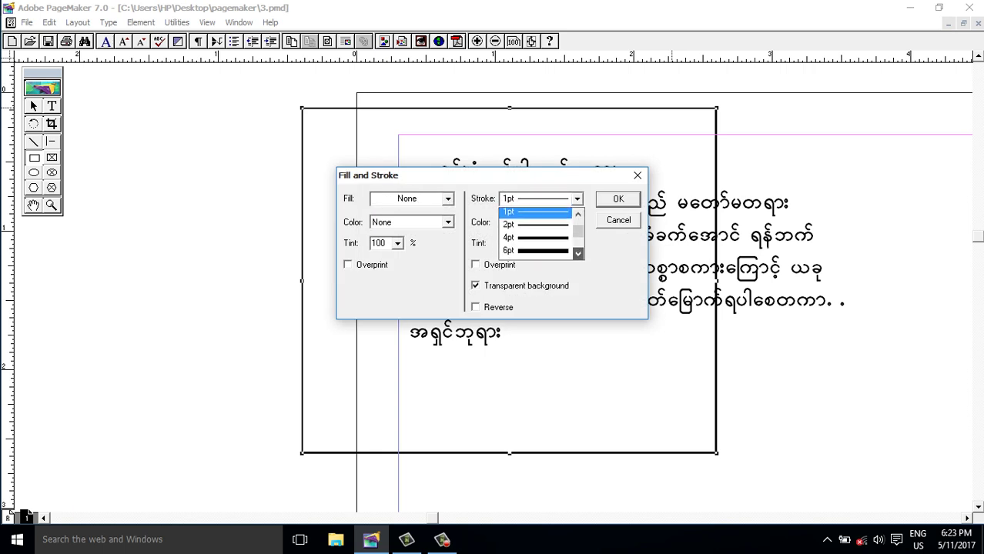
pyautogui.scroll(-2, 539, 235)
pyautogui.scroll(-1, 539, 235)
pyautogui.scroll(-1, 539, 235)
pyautogui.scroll(-1, 539, 235)
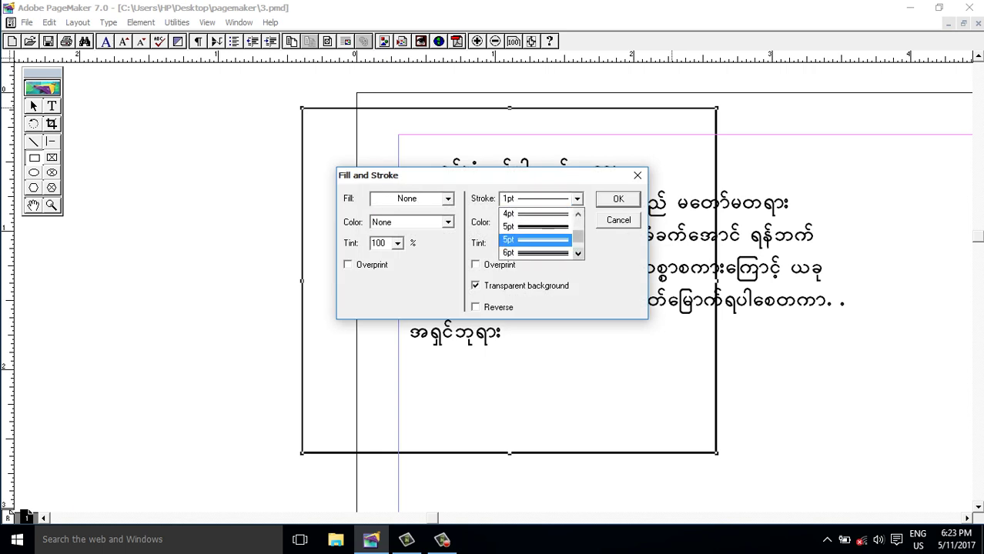
pyautogui.click(536, 226)
pyautogui.click(614, 199)
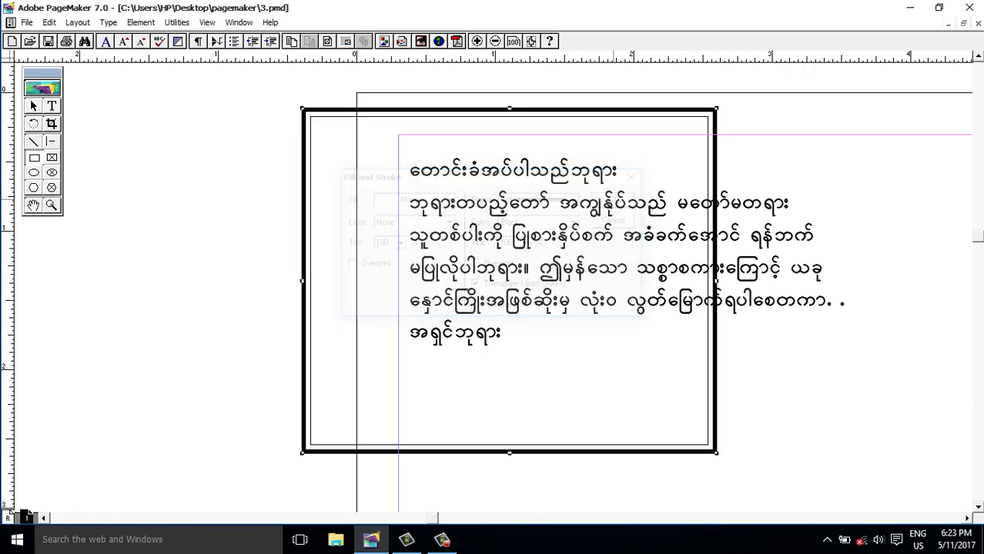
# Apply the second, slightly rounded corner style to the rectangle.
pyautogui.rightClick(714, 130)
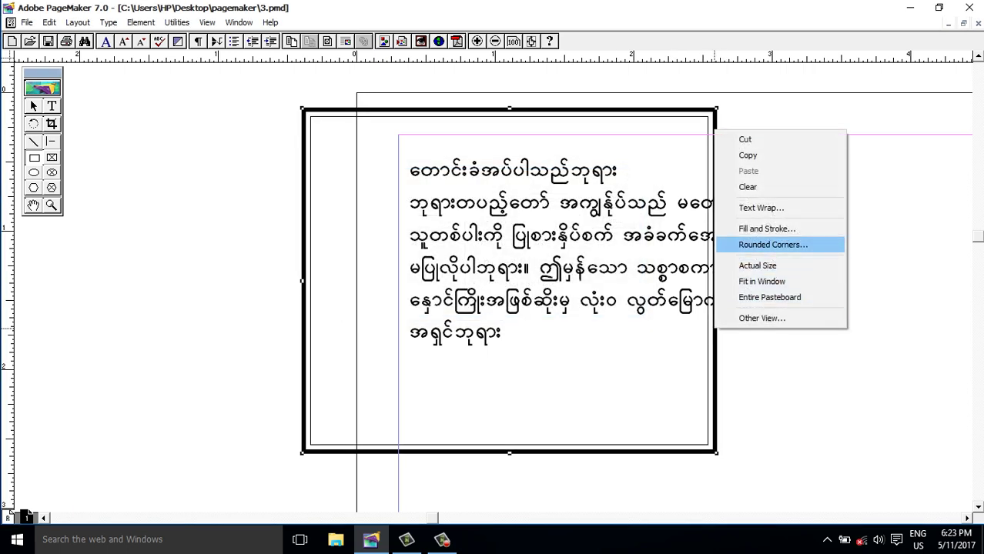
pyautogui.click(773, 244)
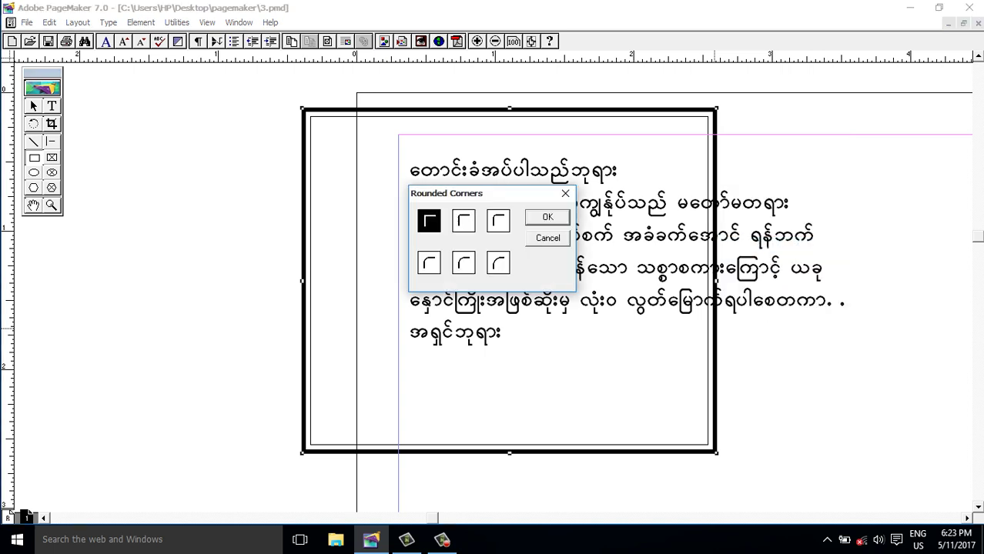
pyautogui.click(462, 221)
pyautogui.click(556, 217)
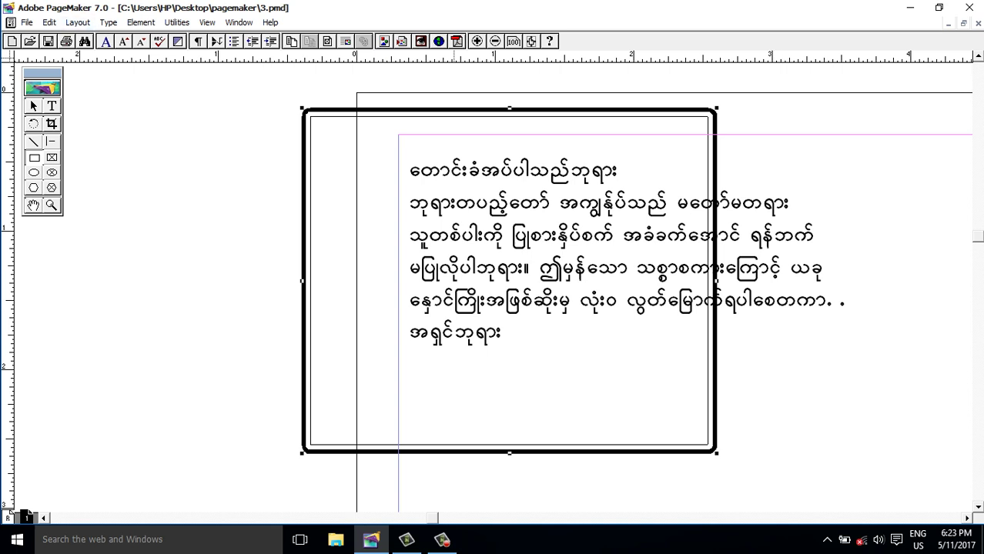
pyautogui.hotkey('shift', 'F1')
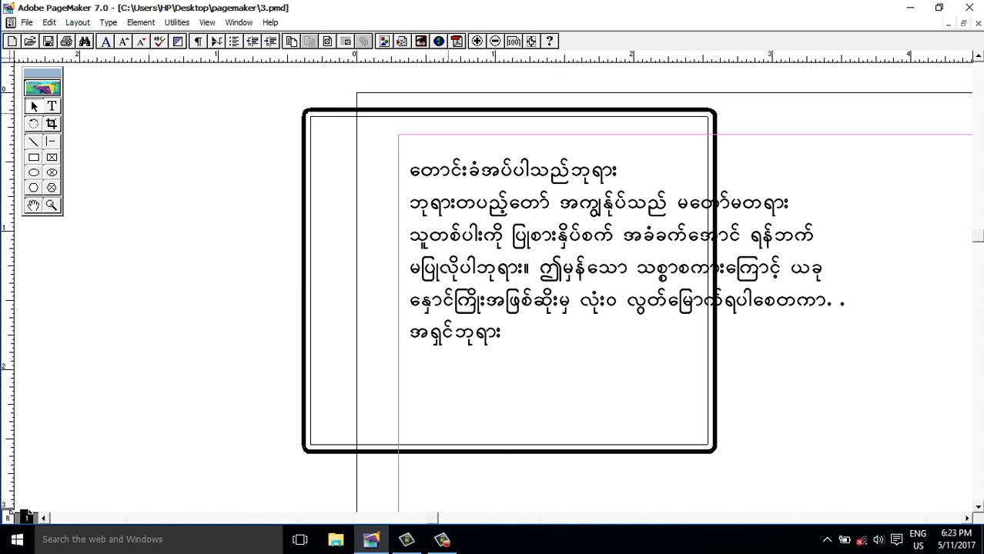
# Move the frame around the poem and drag the text block's right edge inward.
pyautogui.click(448, 113)
pyautogui.moveTo(443, 109); pyautogui.dragTo(540, 136)
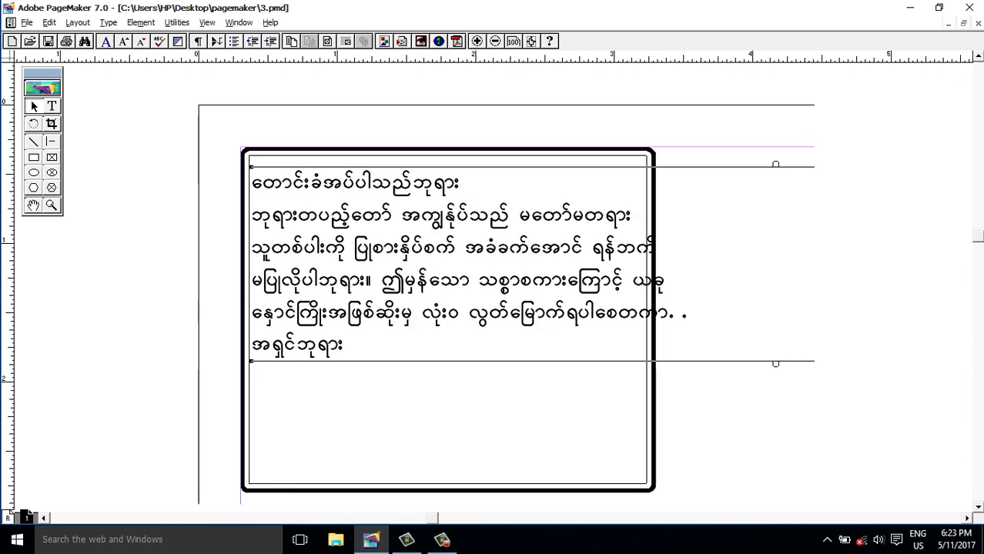
pyautogui.hscroll(10, 492, 285)
pyautogui.hscroll(2, 493, 285)
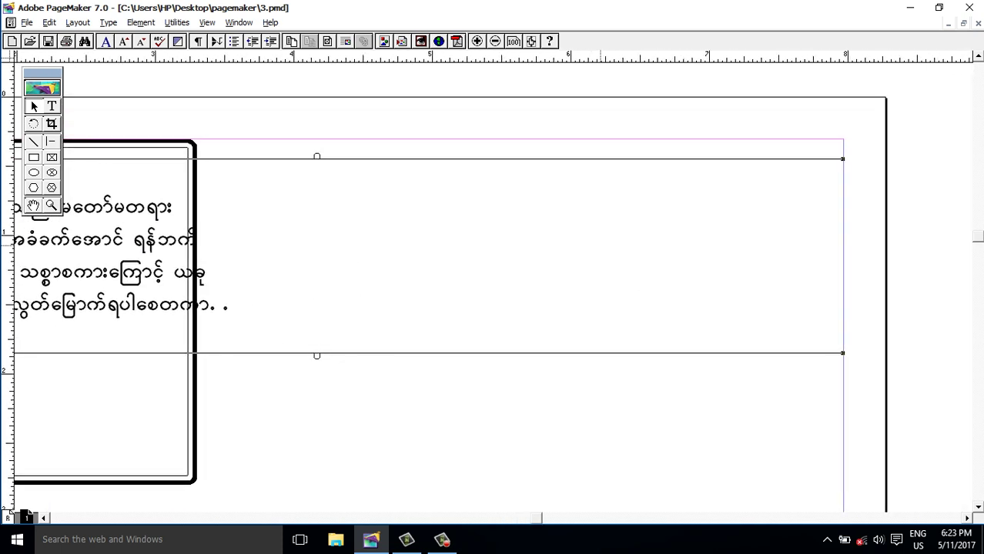
pyautogui.moveTo(842, 353); pyautogui.dragTo(258, 353)
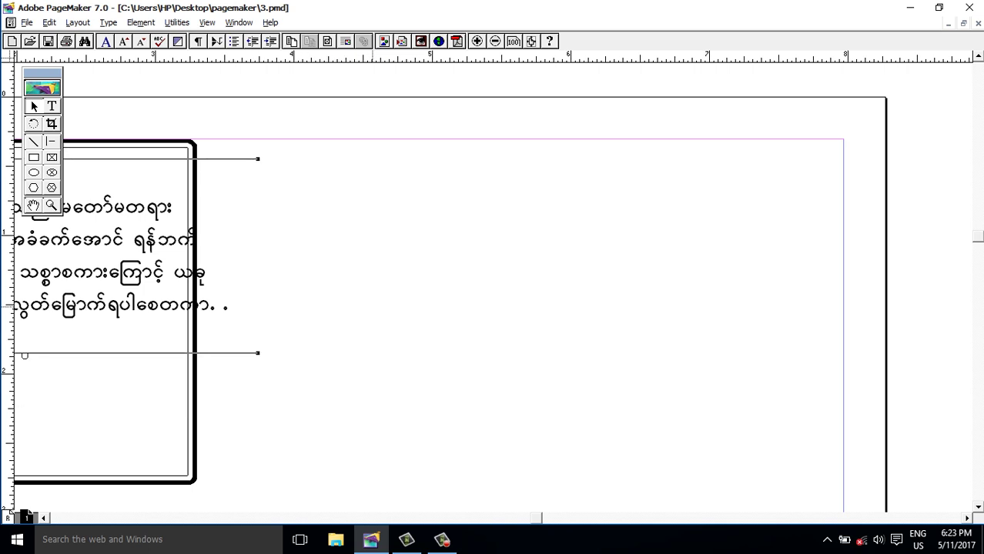
pyautogui.hscroll(-3, 493, 285)
pyautogui.hscroll(-3, 492, 285)
pyautogui.hscroll(-3, 493, 285)
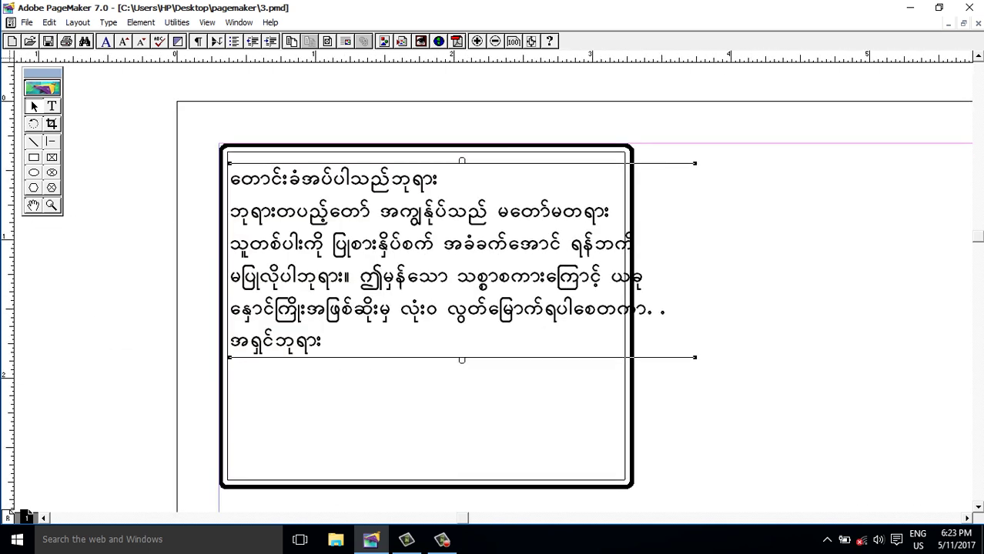
pyautogui.press('Escape')
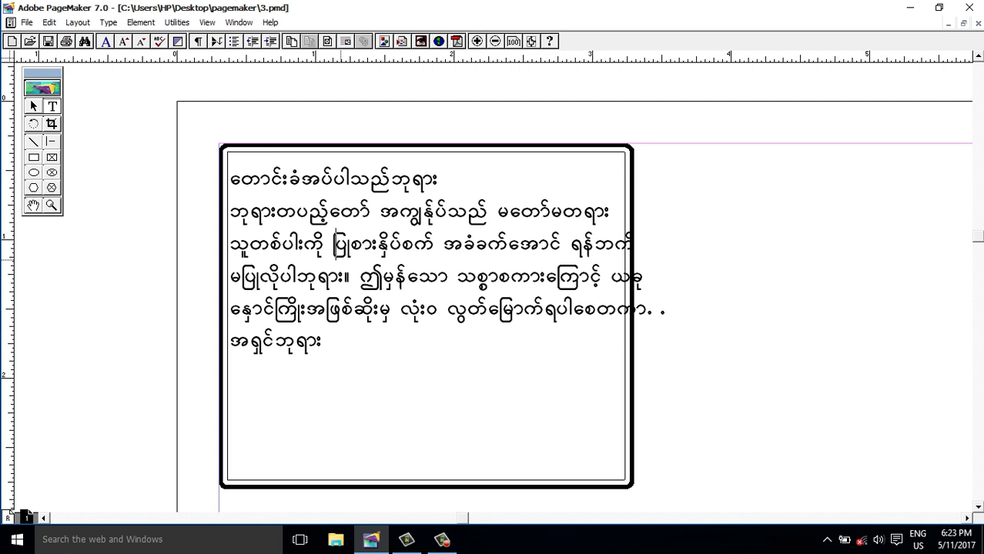
# Tighten the poem's tracking and narrow the text block further to fit inside the border.
pyautogui.hotkey('ctrl', 'a')
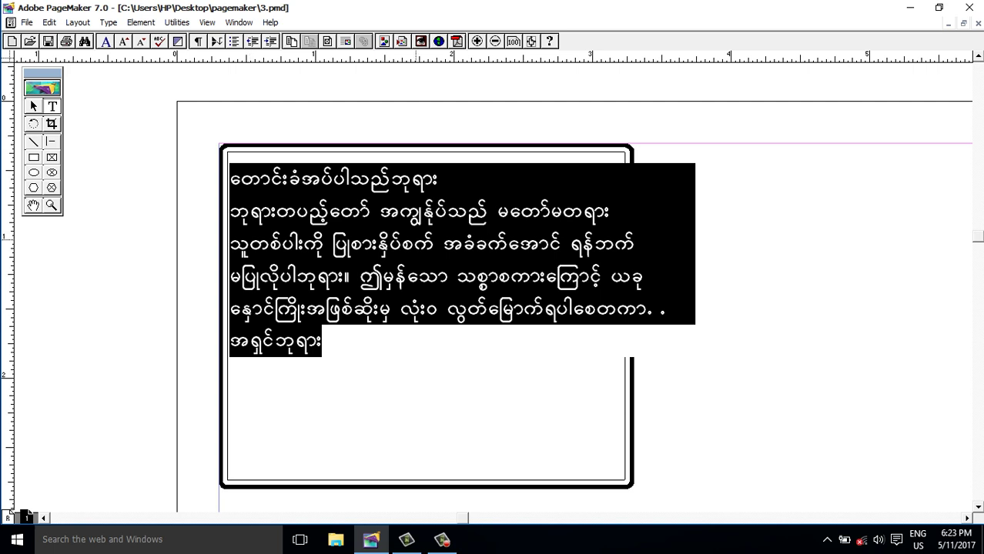
pyautogui.hotkey('ctrl', 'BackSpace')
pyautogui.hotkey('ctrl', 'BackSpace')
pyautogui.hotkey('ctrl', 'BackSpace')
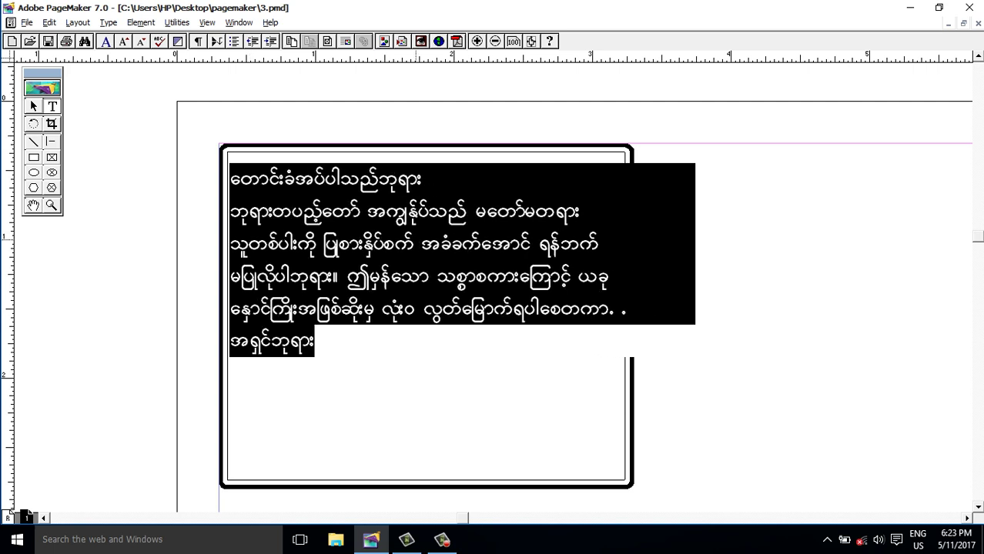
pyautogui.hotkey('ctrl', 'BackSpace')
pyautogui.hotkey('ctrl', 'BackSpace')
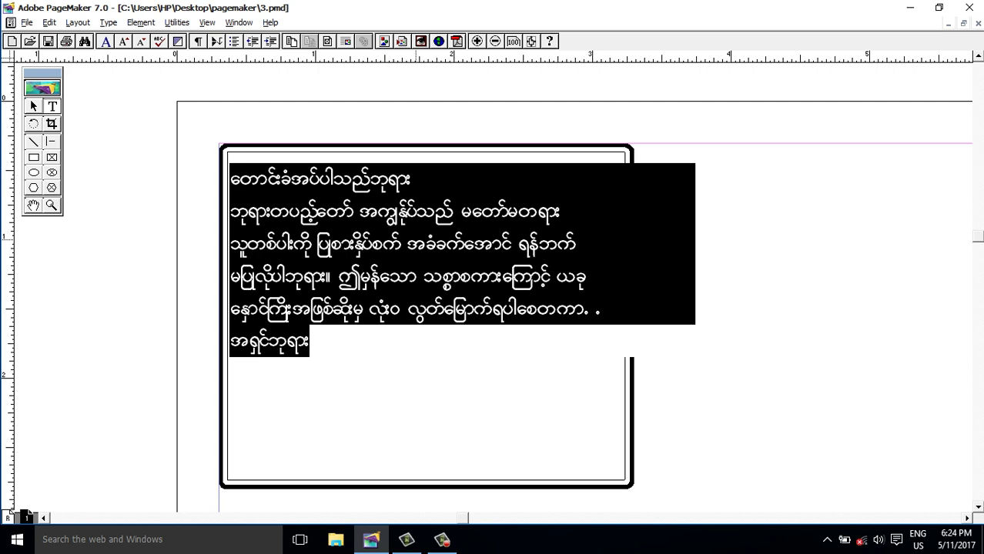
pyautogui.hotkey('ctrl', 'BackSpace')
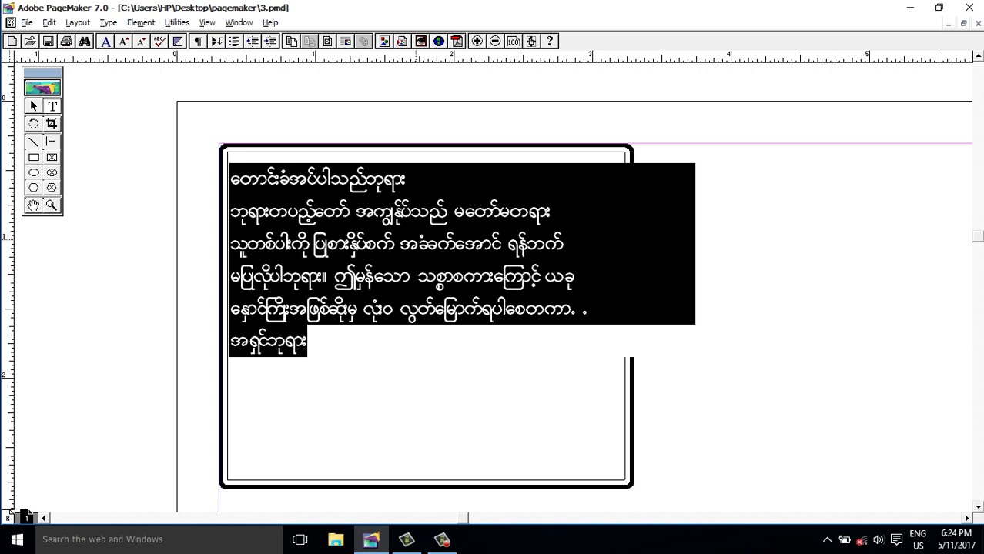
pyautogui.hotkey('ctrl', 'shift', 'BackSpace')
pyautogui.hotkey('ctrl', 'shift', 'BackSpace')
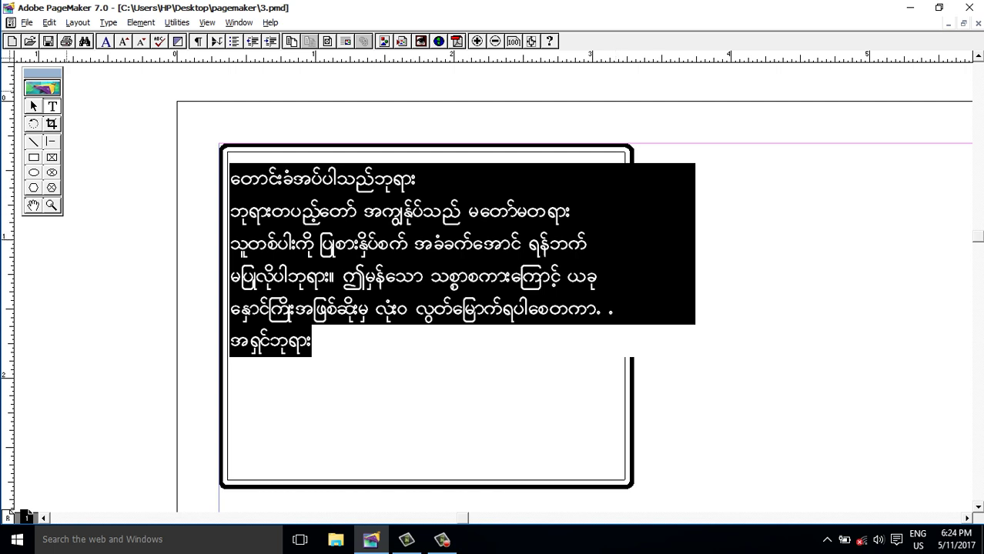
pyautogui.press('Escape')
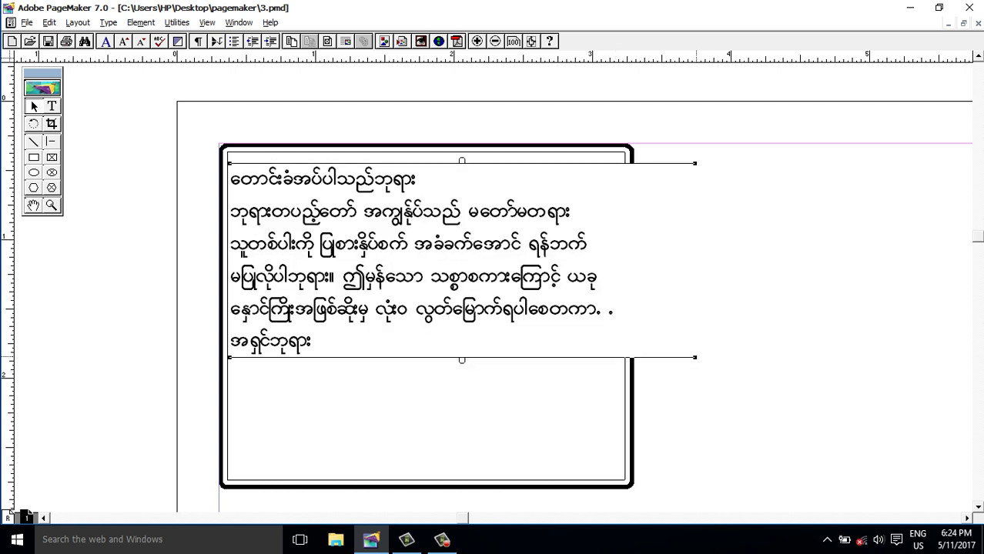
pyautogui.moveTo(696, 357); pyautogui.dragTo(623, 358)
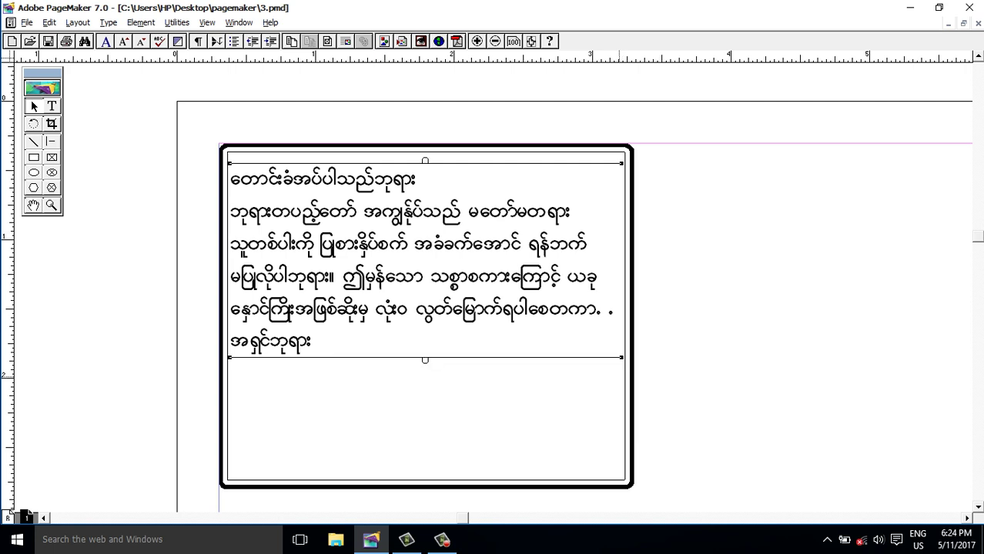
pyautogui.click(891, 447)
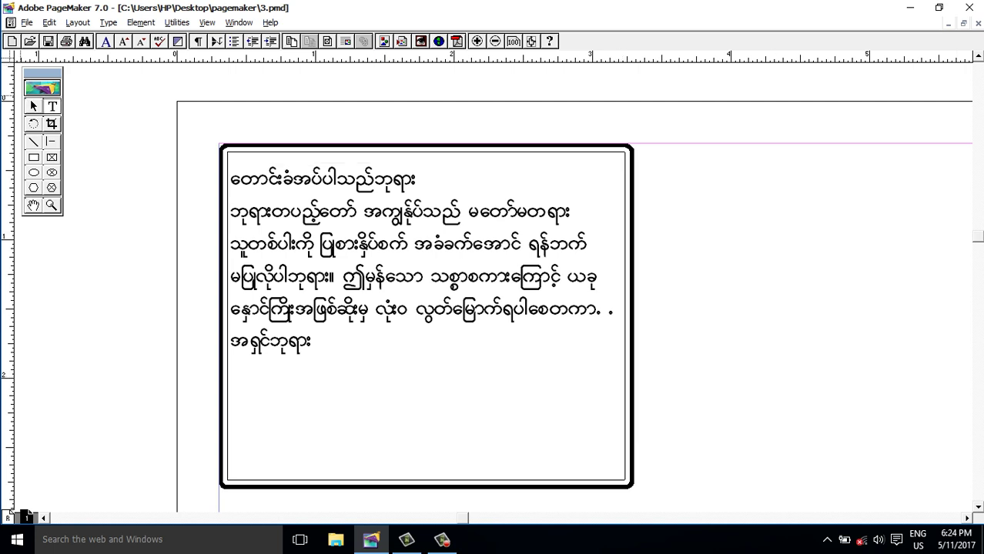
# Centre and enlarge the title line, and right-align the closing line.
pyautogui.moveTo(420, 178); pyautogui.dragTo(224, 185)
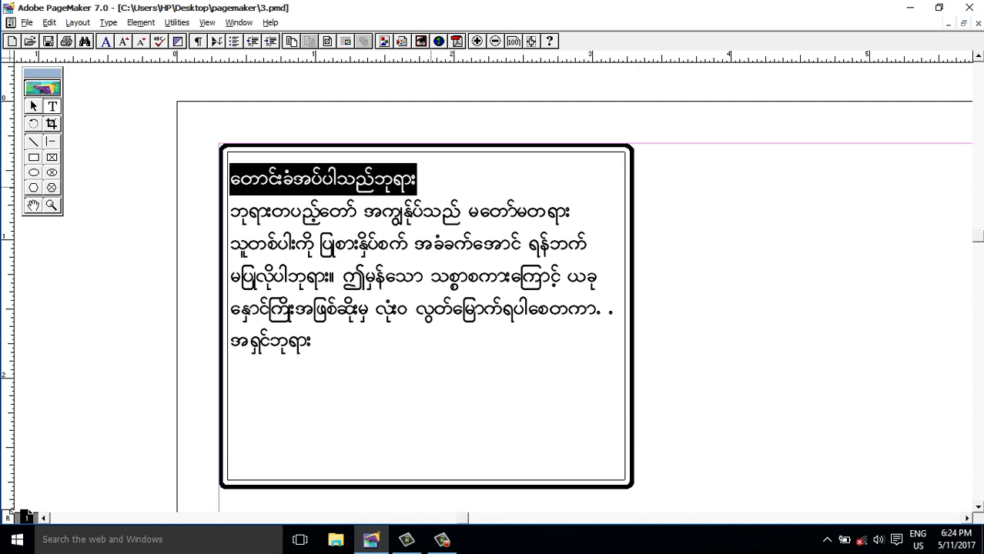
pyautogui.hotkey('ctrl', 'shift', 'c')
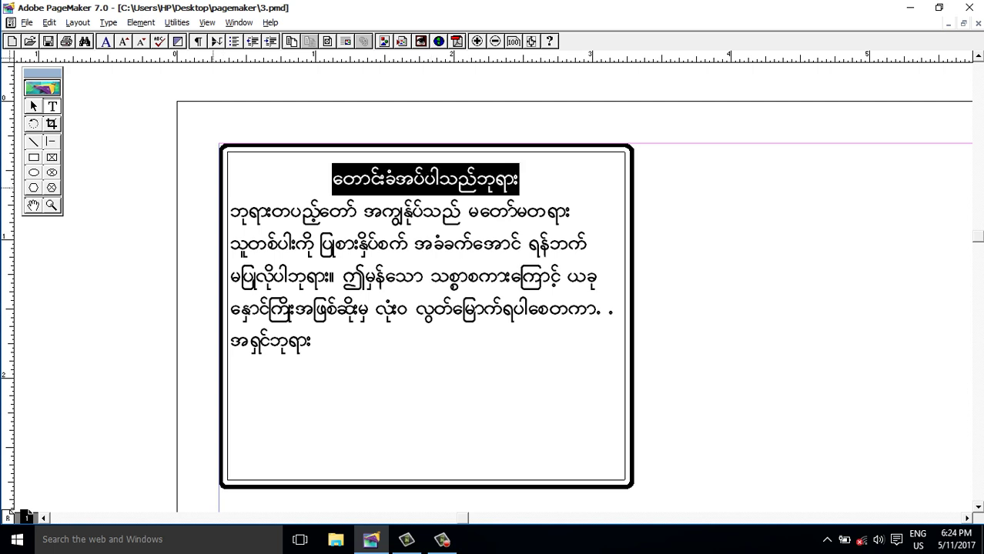
pyautogui.hotkey('ctrl', 'shift', '.')
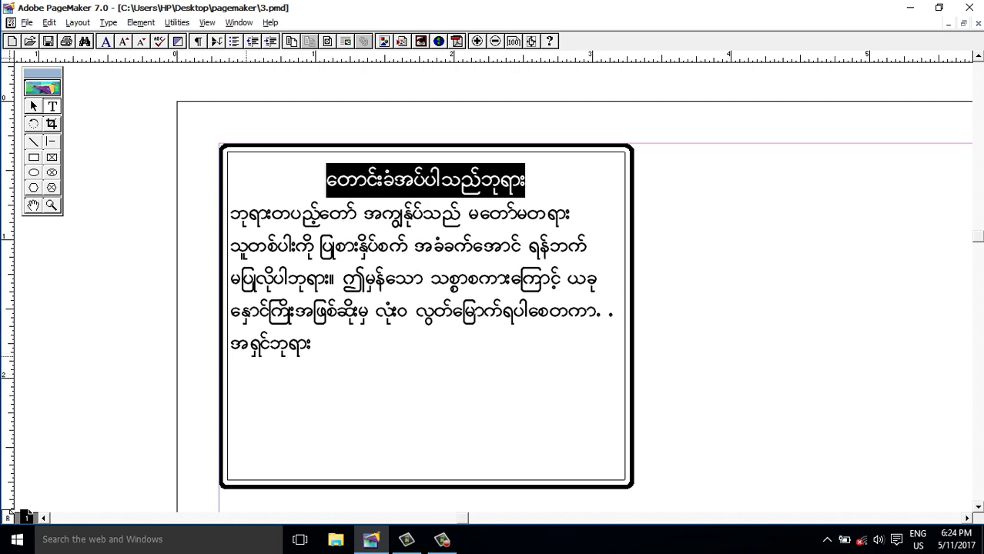
pyautogui.moveTo(231, 344); pyautogui.dragTo(312, 345)
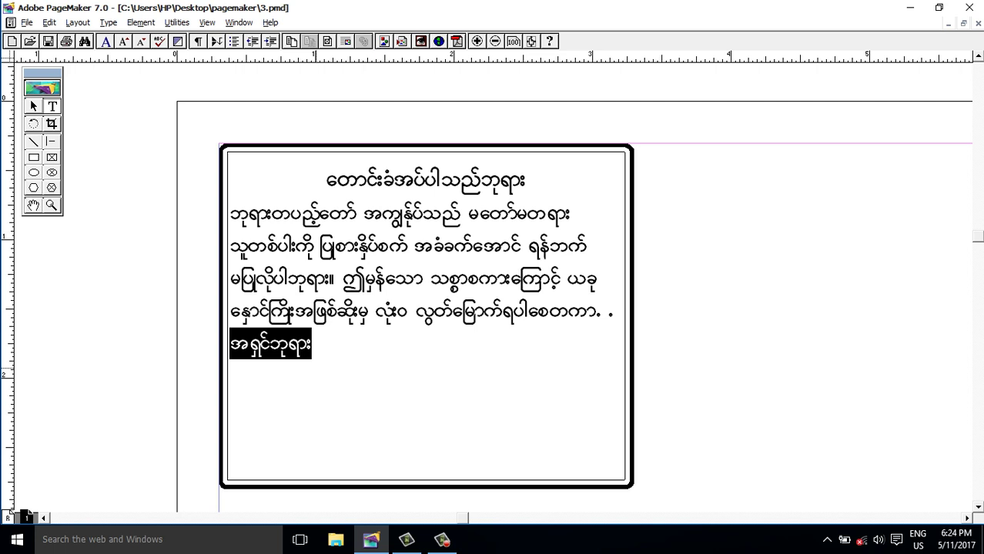
pyautogui.hotkey('ctrl', 'shift', 'r')
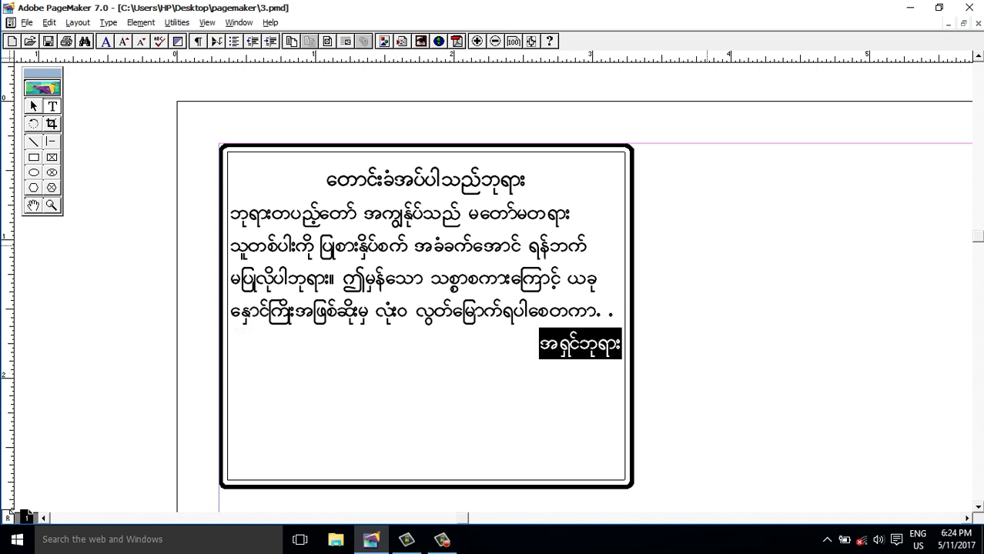
# Insert blank lines after the title and after the fourth body line.
pyautogui.click(526, 181)
pyautogui.press('Return')
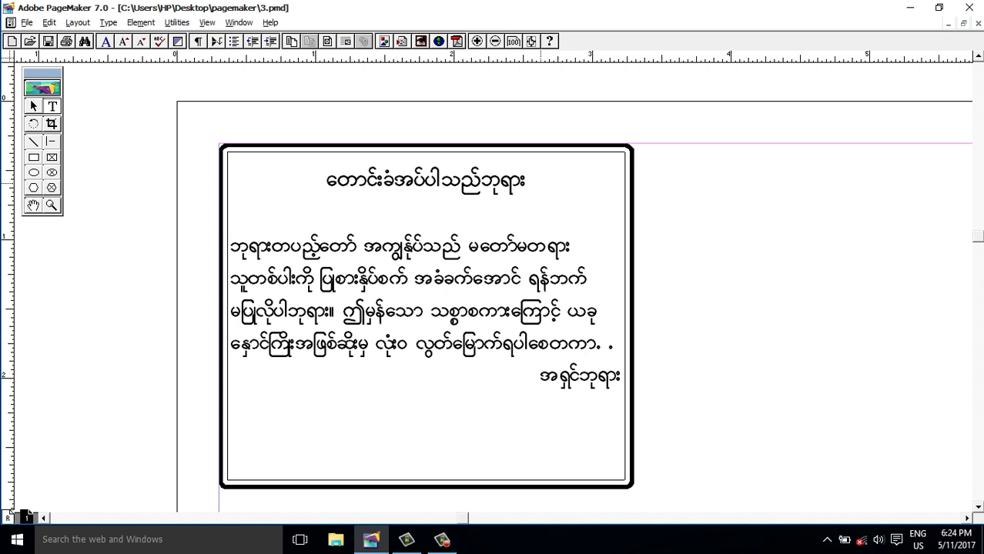
pyautogui.click(620, 344)
pyautogui.press('Return')
pyautogui.click(451, 343)
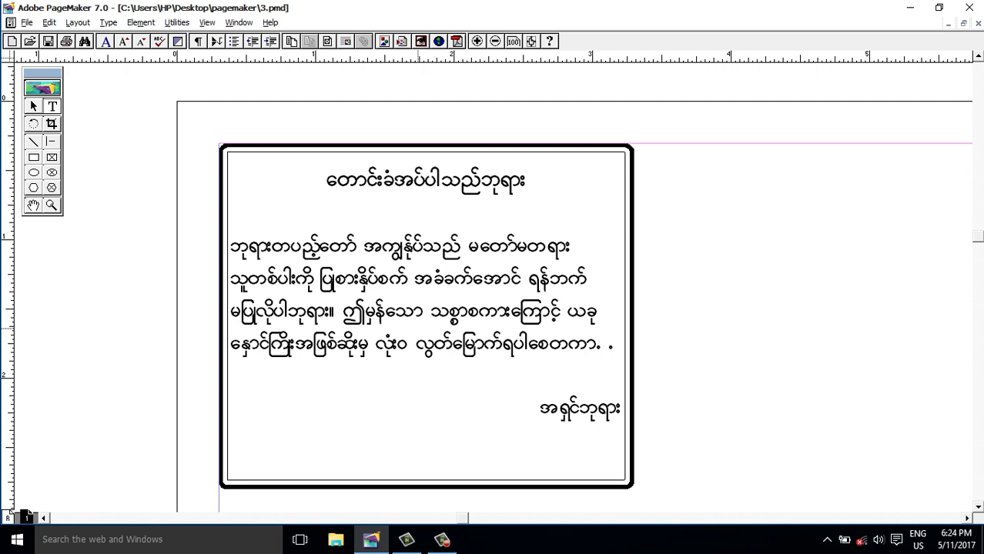
pyautogui.moveTo(526, 180); pyautogui.dragTo(327, 180)
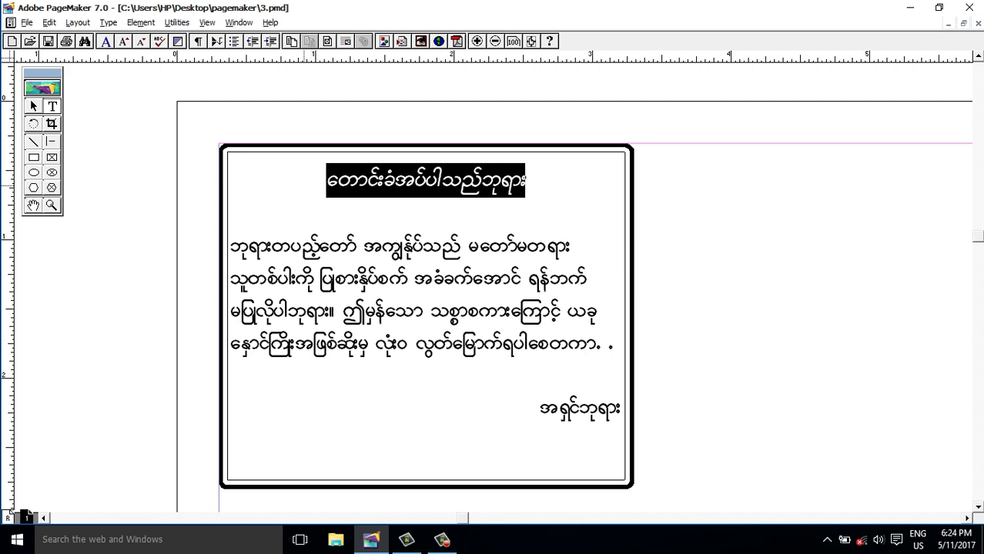
# Change the title's font from Researcher to Taungyi and reset its kerning to 0.
pyautogui.hotkey('ctrl', "'")
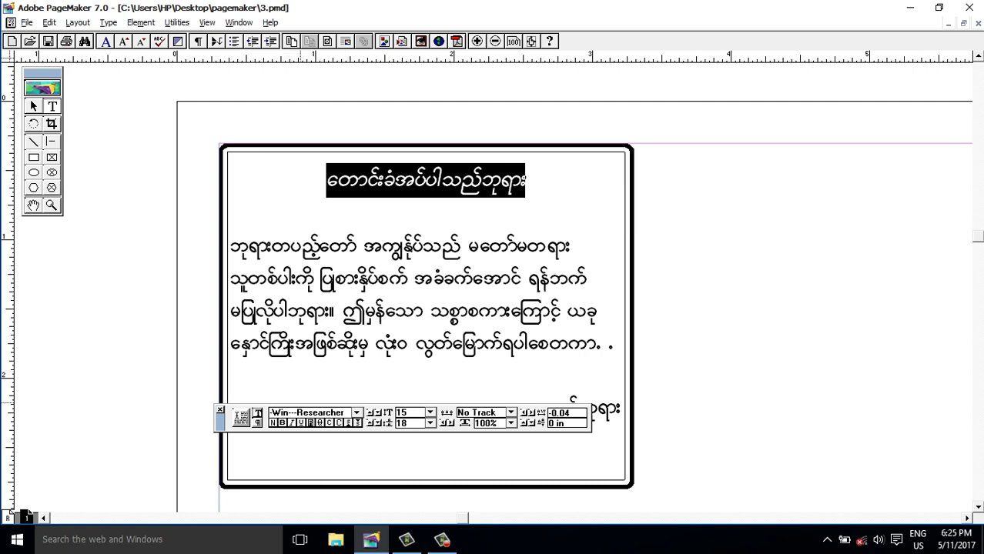
pyautogui.moveTo(296, 413); pyautogui.dragTo(345, 413)
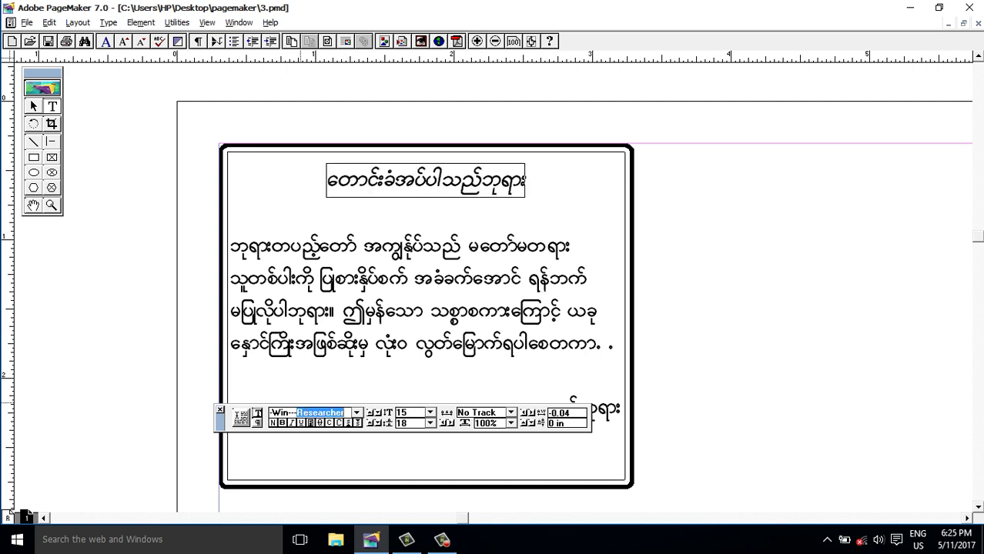
pyautogui.write('Taungyi')
pyautogui.press('Return')
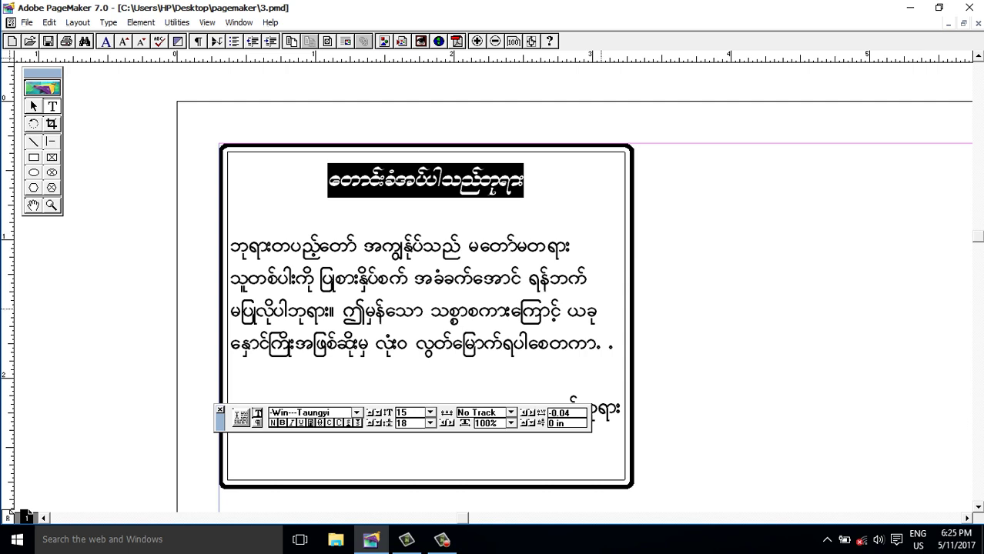
pyautogui.hotkey('ctrl', 'shift', 'BackSpace')
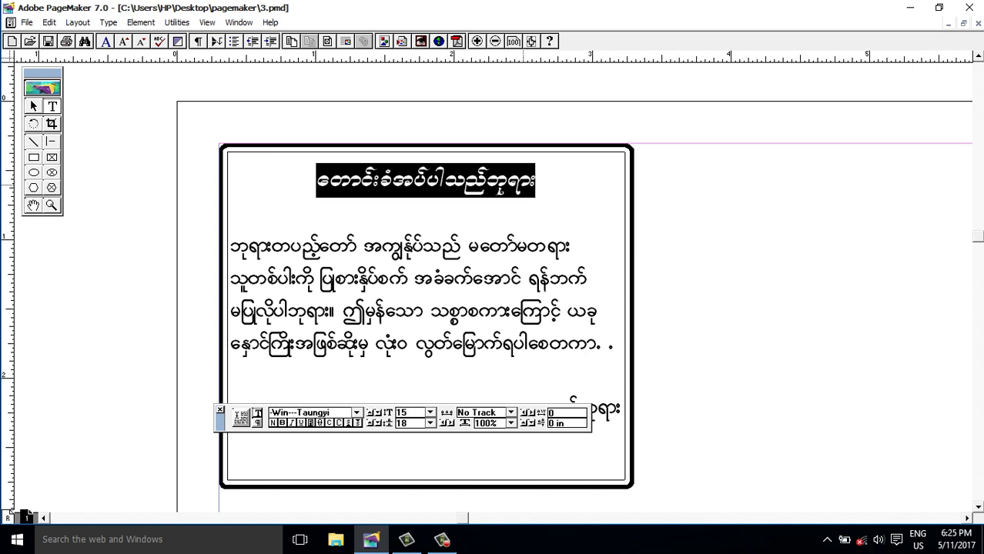
pyautogui.press('Right')
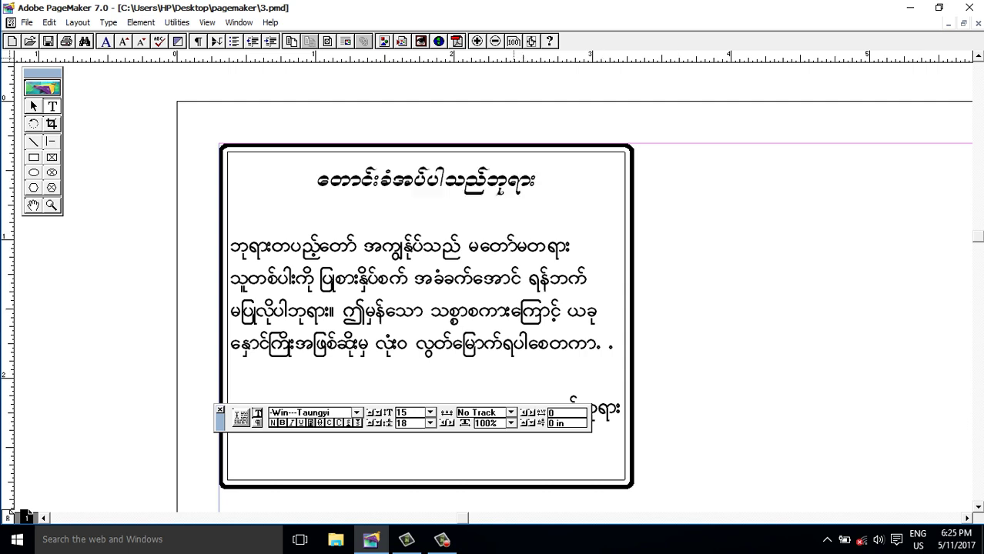
# Reselect the title and raise its size to 17 points.
pyautogui.click(533, 183)
pyautogui.moveTo(534, 184)
pyautogui.mouseDown()
pyautogui.moveTo(425, 215)
pyautogui.moveTo(316, 183)
pyautogui.mouseUp()
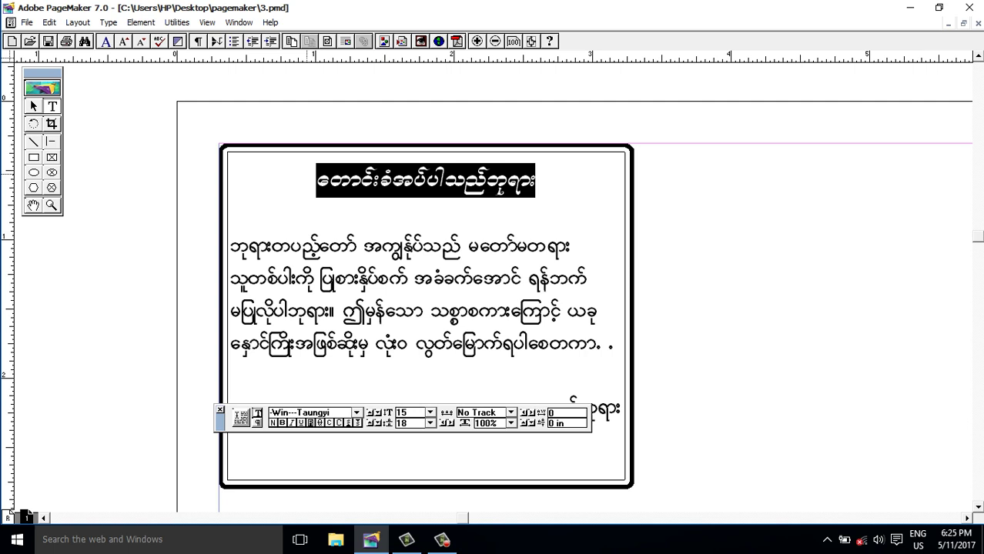
pyautogui.hotkey('ctrl', 'alt', 'shift', '.')
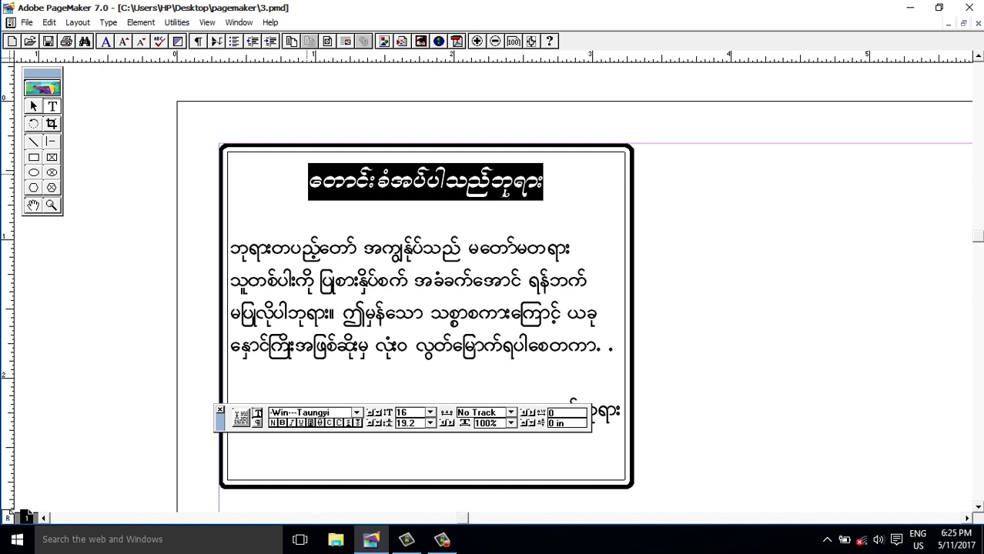
pyautogui.hotkey('ctrl', 'alt', 'shift', '.')
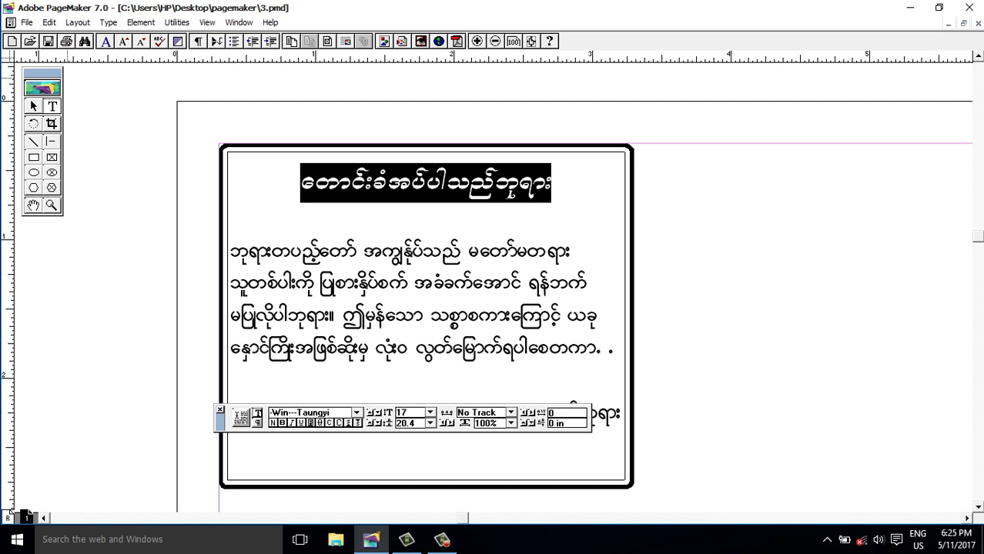
pyautogui.hotkey('shift', 'F2')
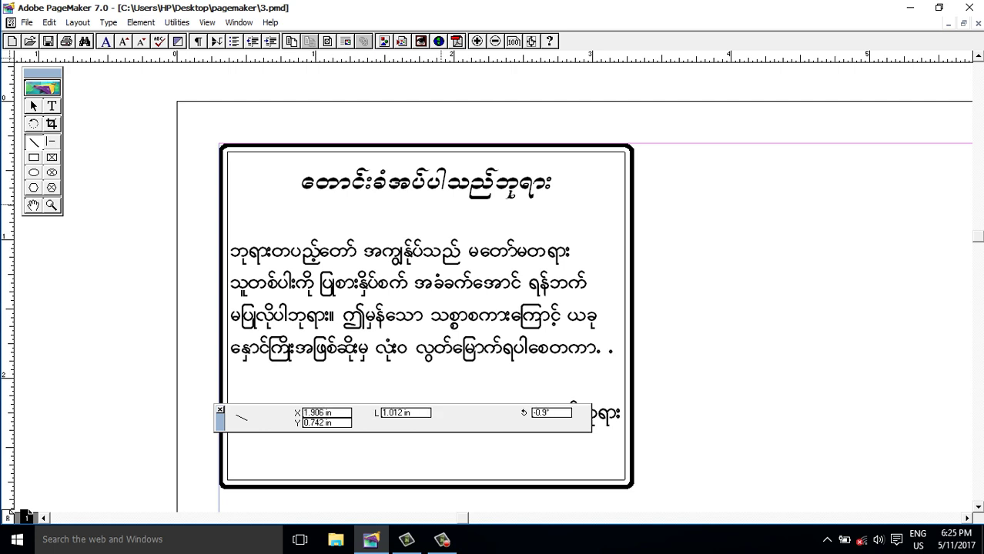
# Replace a slanted line with a horizontal underline under the title and nudge it into place.
pyautogui.moveTo(355, 204); pyautogui.dragTo(488, 205)
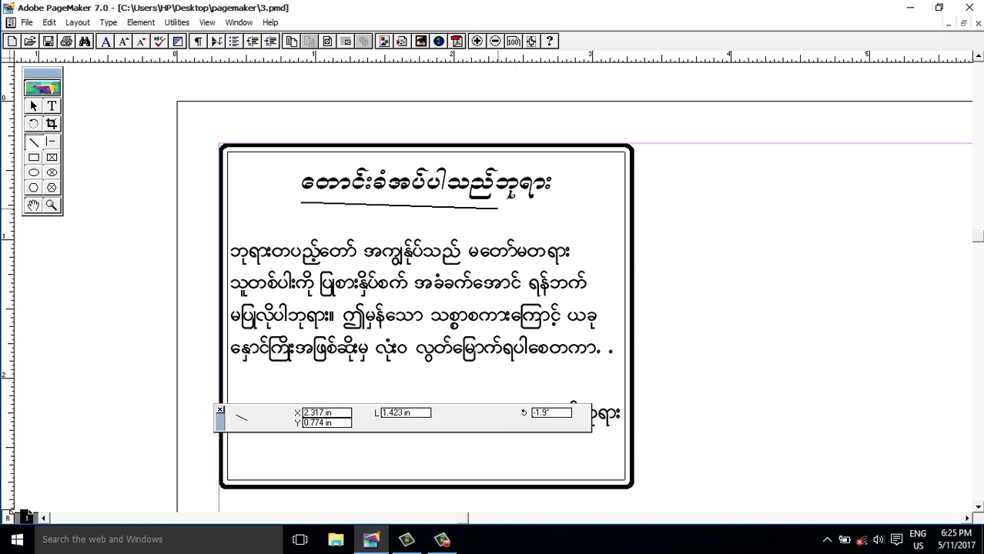
pyautogui.moveTo(487, 205)
pyautogui.mouseDown()
pyautogui.moveTo(621, 215)
pyautogui.moveTo(630, 228)
pyautogui.mouseUp()
pyautogui.press('Delete')
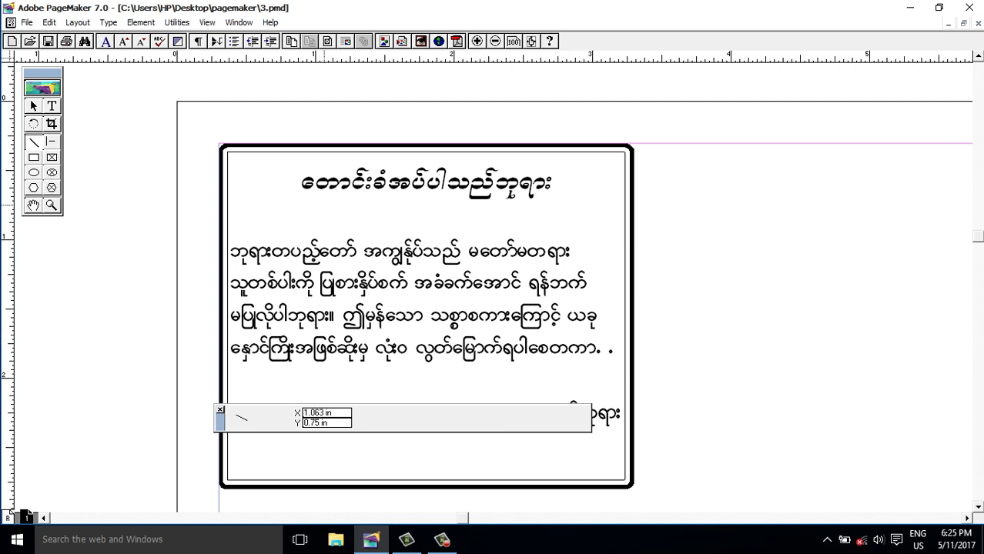
pyautogui.moveTo(303, 199); pyautogui.dragTo(567, 199)
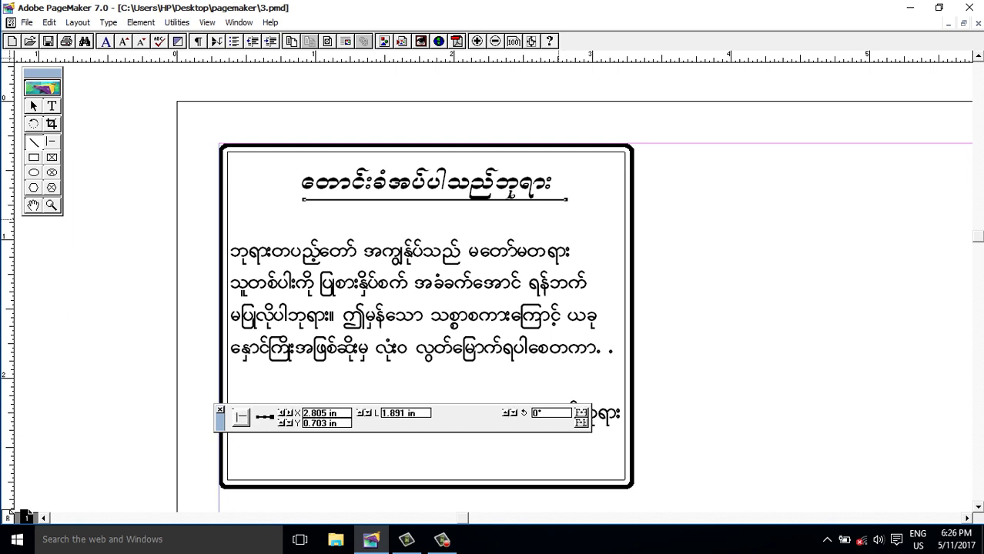
pyautogui.press('Left')
pyautogui.press('Down')
pyautogui.press('Down')
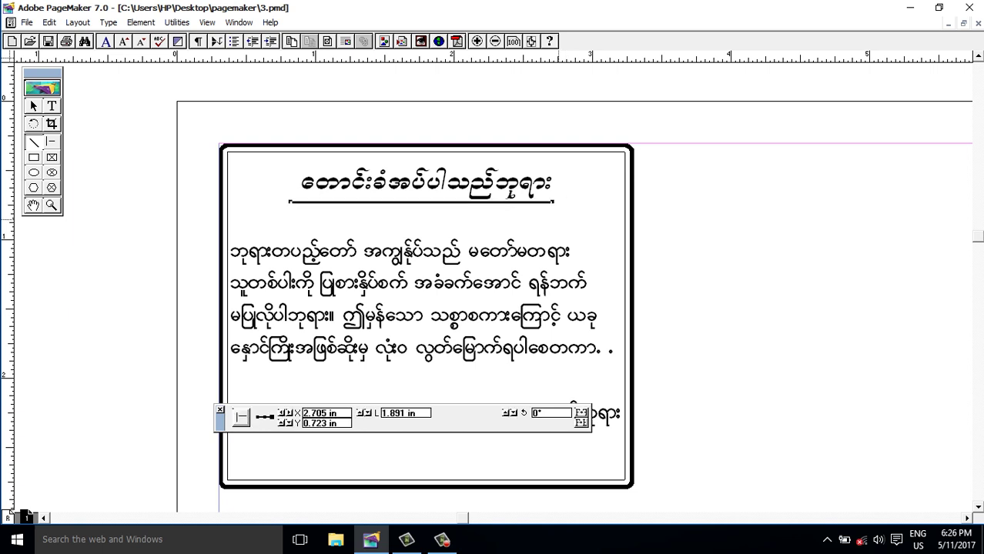
pyautogui.press('Down')
pyautogui.press('Right')
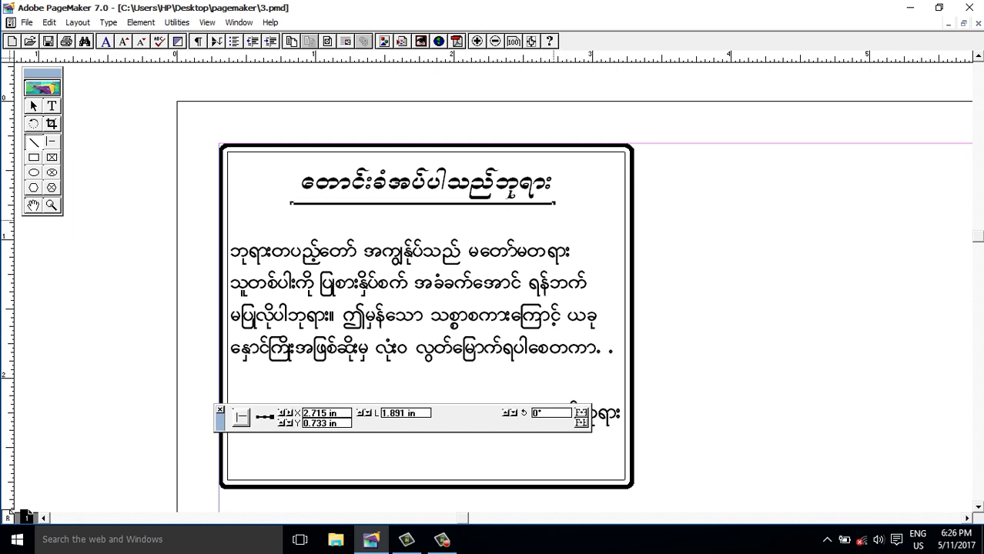
# Set the title underline's stroke to the 3pt dashed style.
pyautogui.rightClick(510, 196)
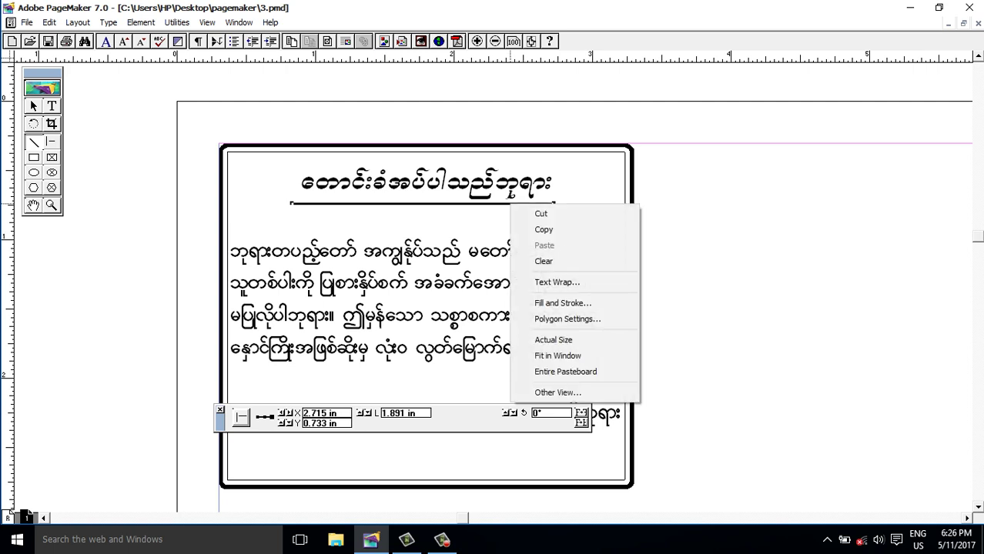
pyautogui.click(566, 301)
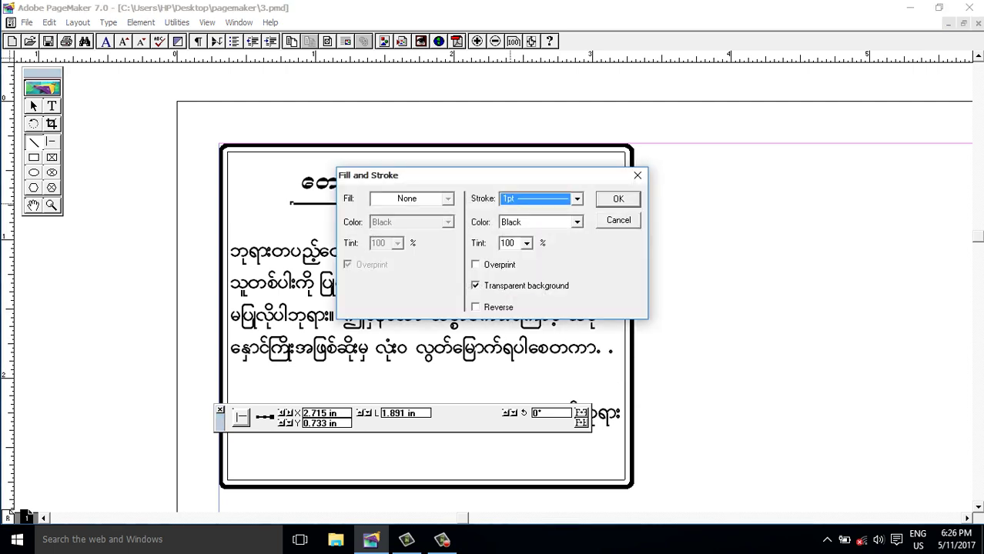
pyautogui.click(577, 198)
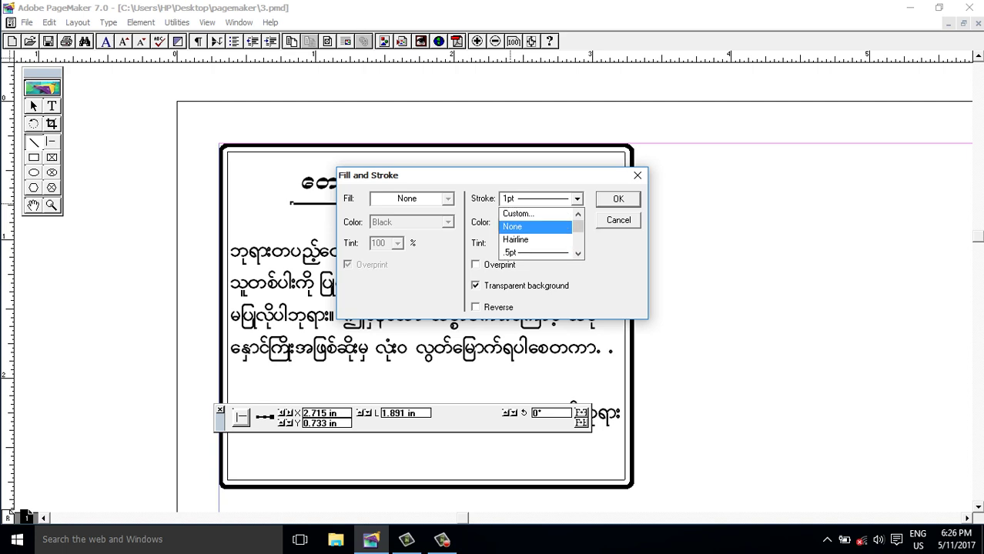
pyautogui.scroll(-4, 536, 226)
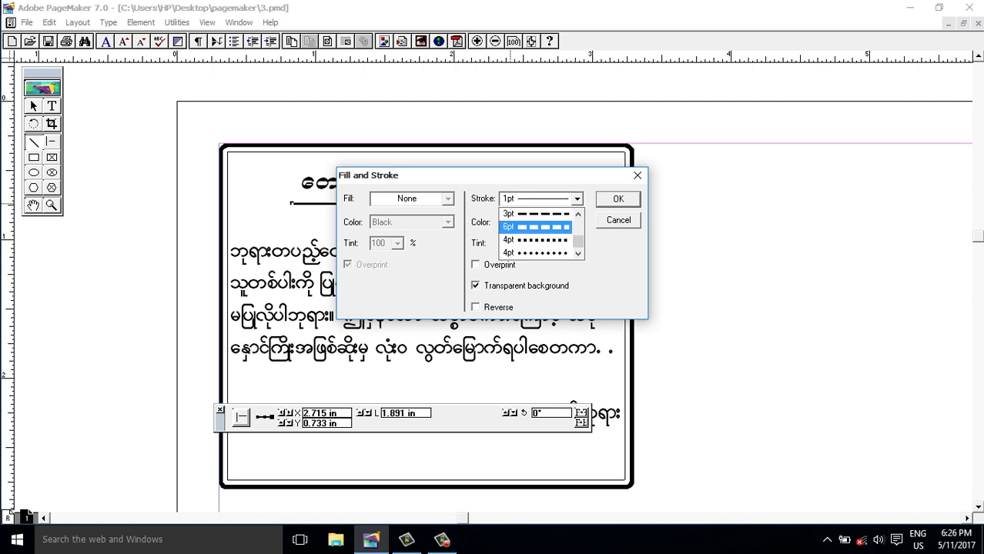
pyautogui.click(536, 213)
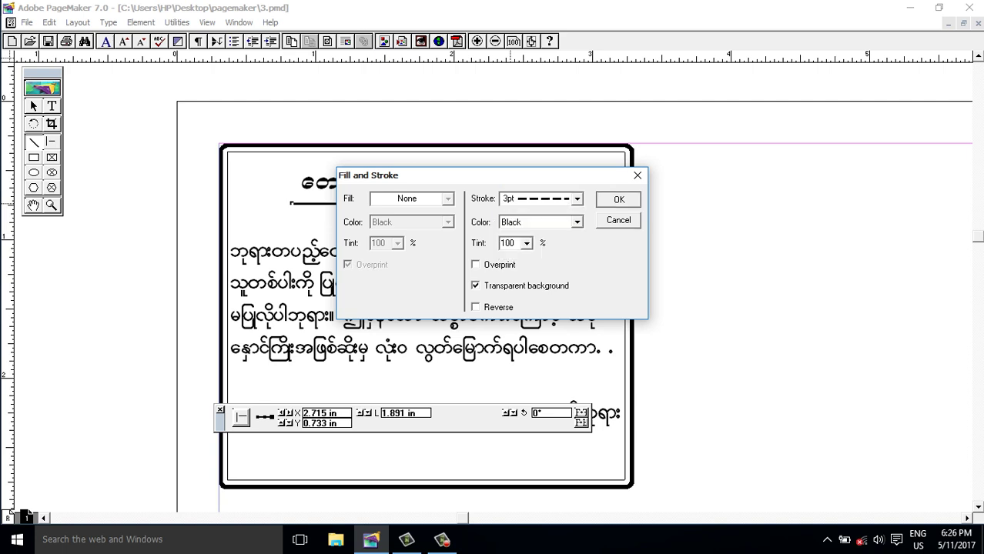
pyautogui.click(618, 199)
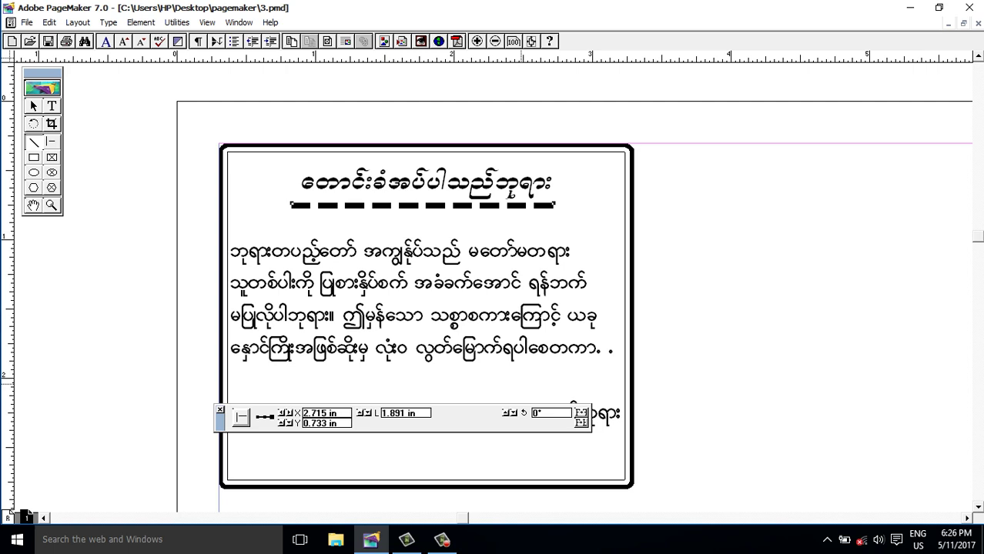
# Select the text block and border frame together and centre them vertically and horizontally.
pyautogui.hotkey('ctrl', 'shift', 'a')
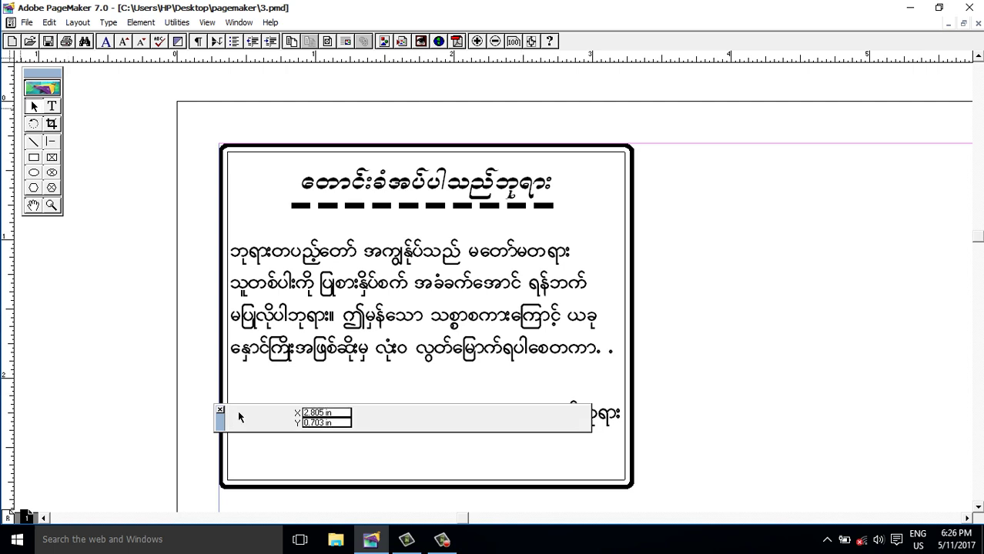
pyautogui.hotkey('ctrl', "'")
pyautogui.click(362, 267)
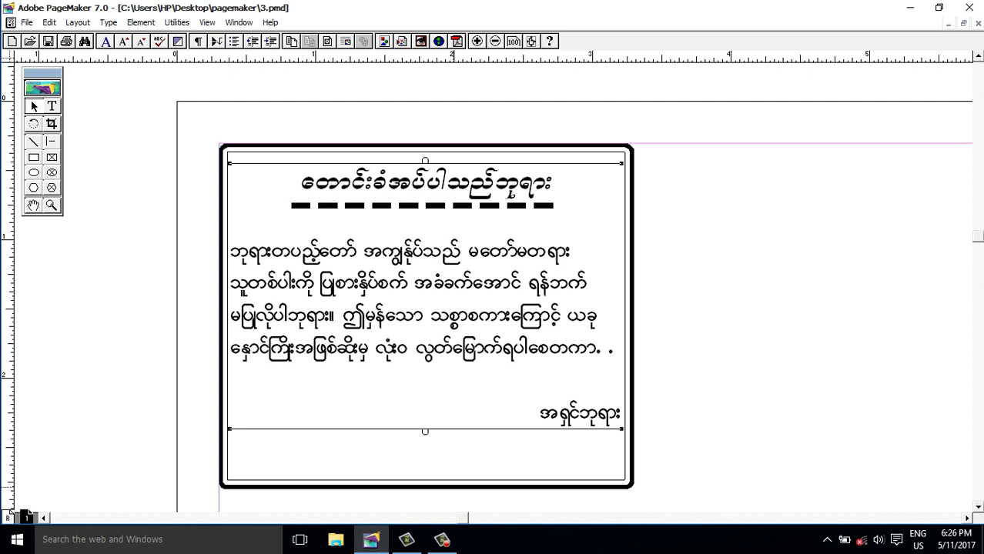
pyautogui.keyDown('shift'); pyautogui.click(453, 486); pyautogui.keyUp('shift')
pyautogui.hotkey('ctrl', 'shift', 'e')
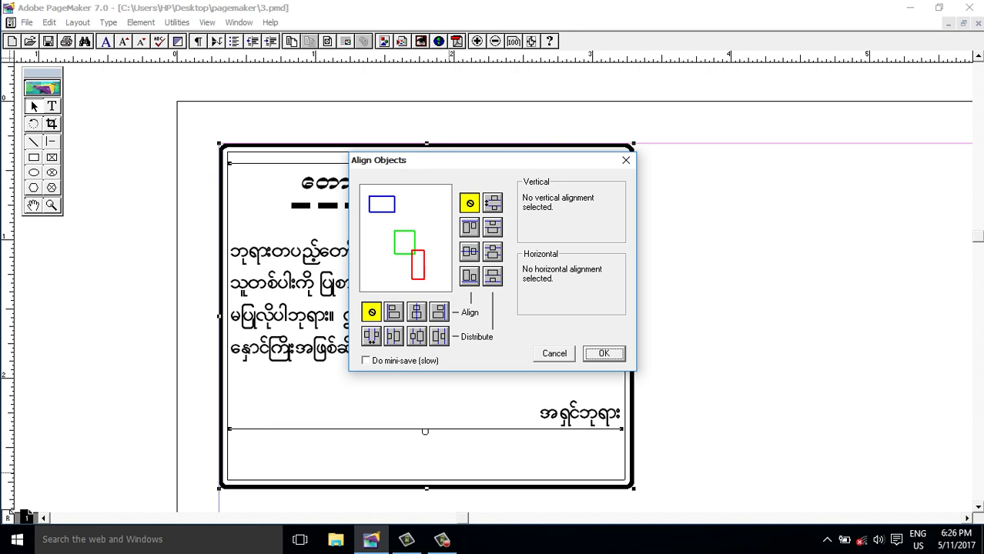
pyautogui.click(469, 251)
pyautogui.click(417, 312)
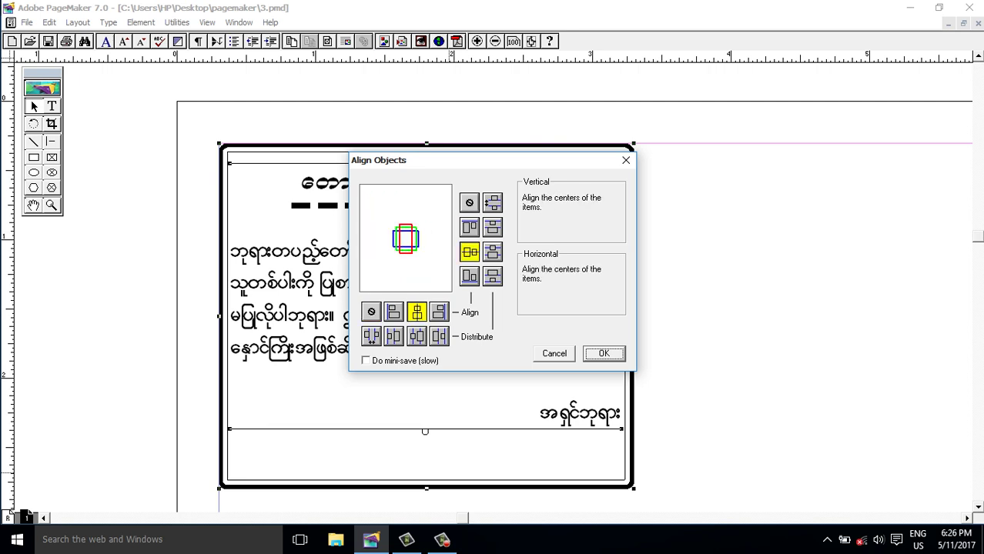
pyautogui.click(604, 353)
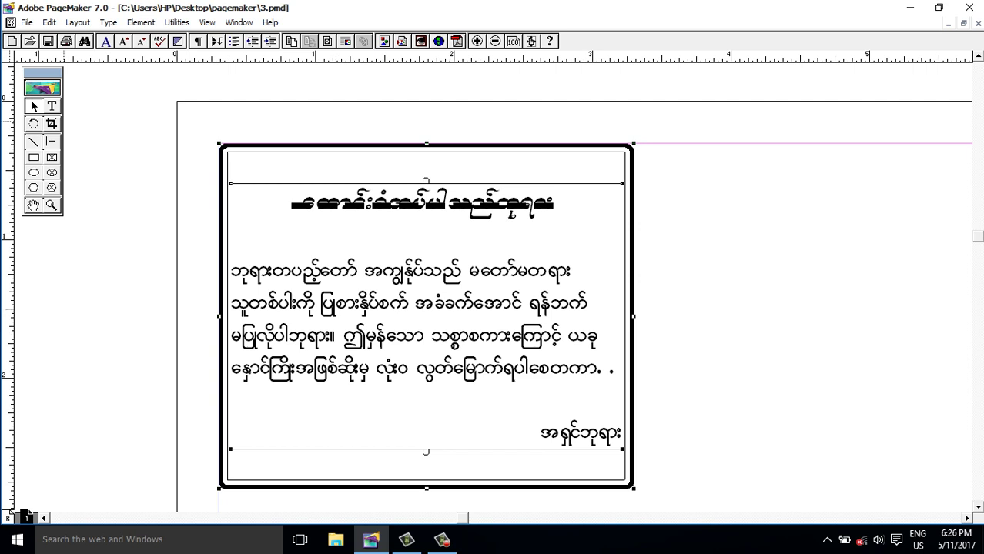
# Set the leading of all the card's text to 20.
pyautogui.click(318, 266)
pyautogui.hotkey('ctrl', 'a')
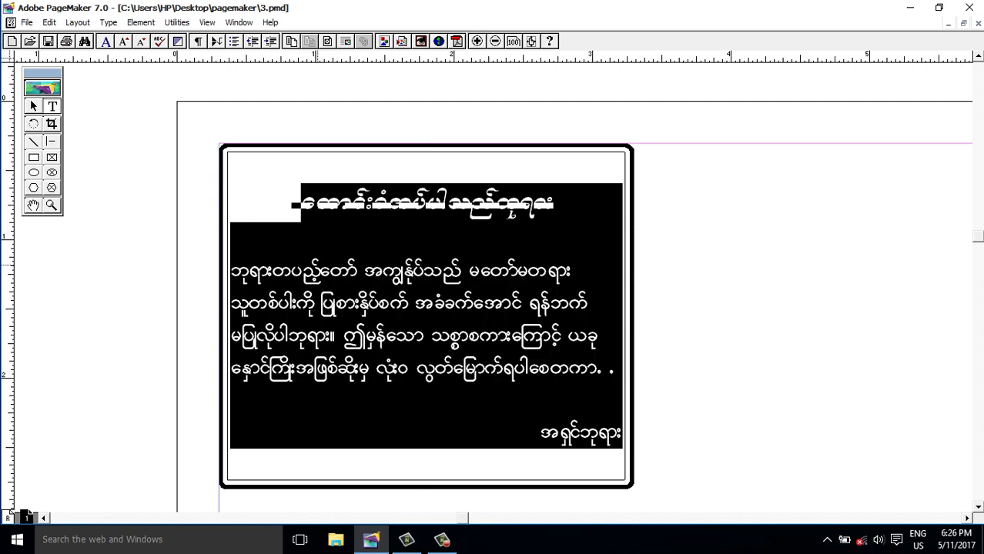
pyautogui.hotkey('ctrl', "'")
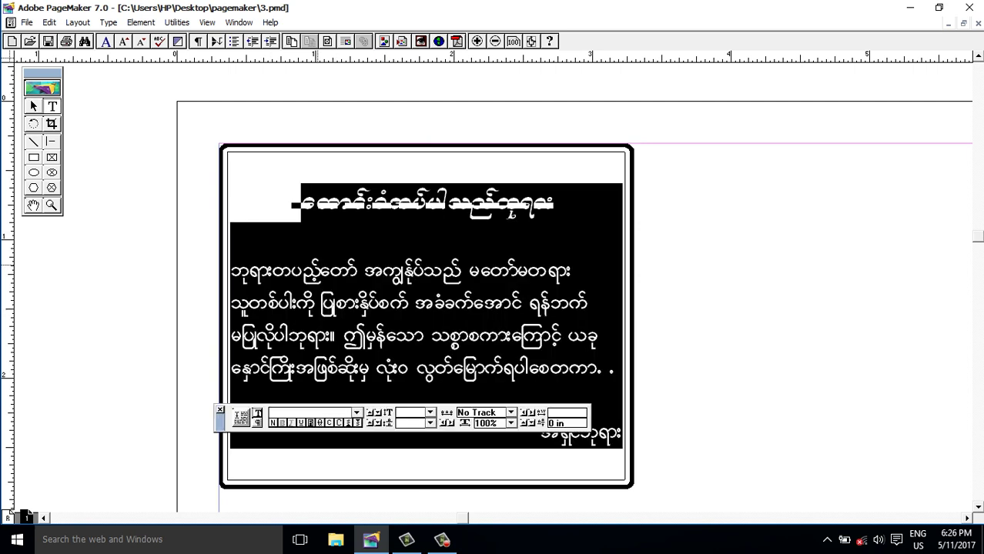
pyautogui.hotkey('ctrl', '`')
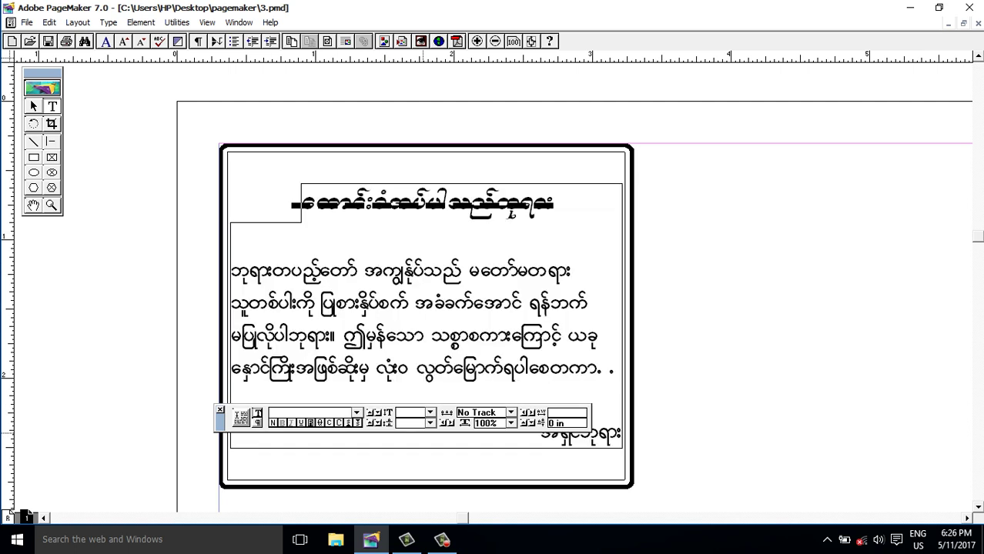
pyautogui.write('20')
pyautogui.press('Return')
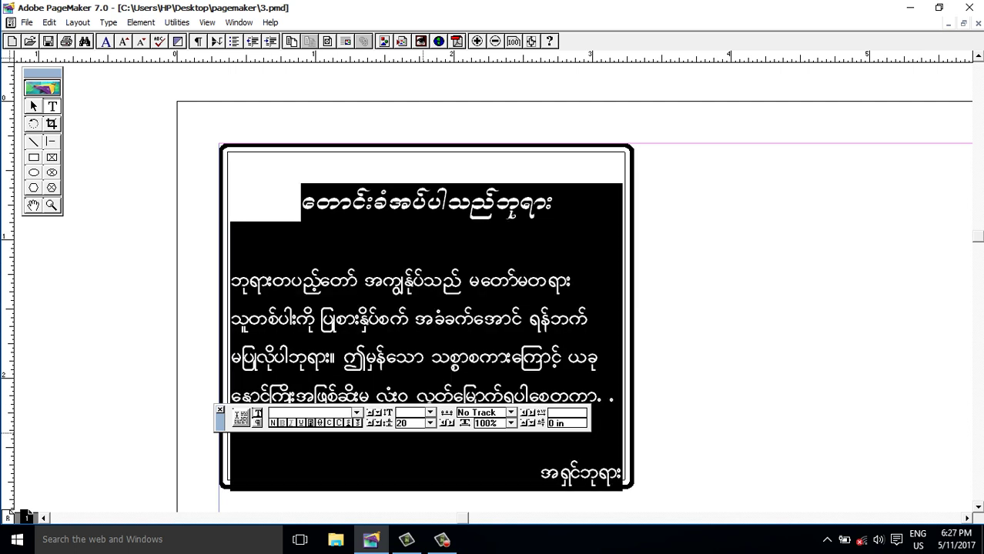
# Nudge the text block up so the title sits above the dashed line.
pyautogui.click(33, 106)
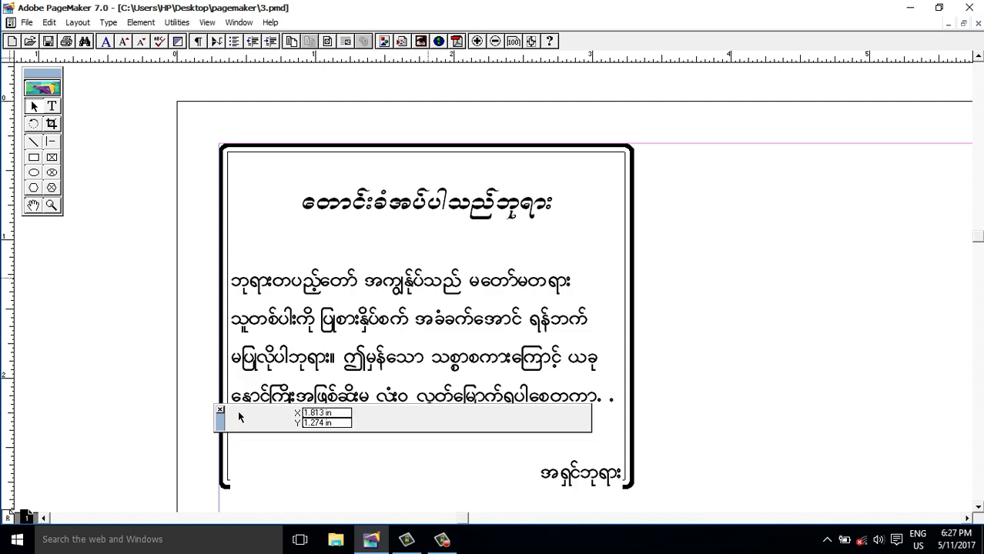
pyautogui.hotkey('ctrl', 'a')
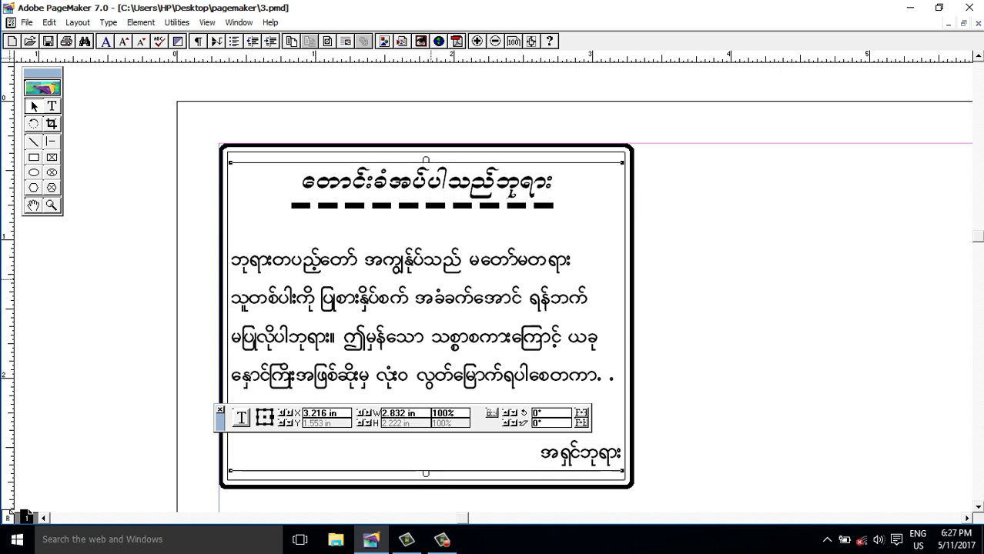
pyautogui.press('Up')
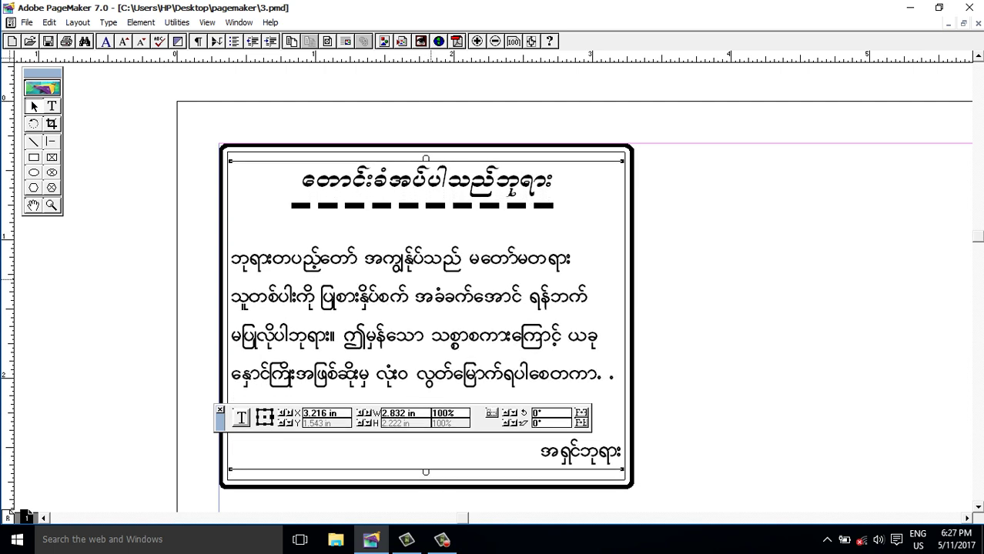
pyautogui.hotkey('ctrl', 'shift', 'a')
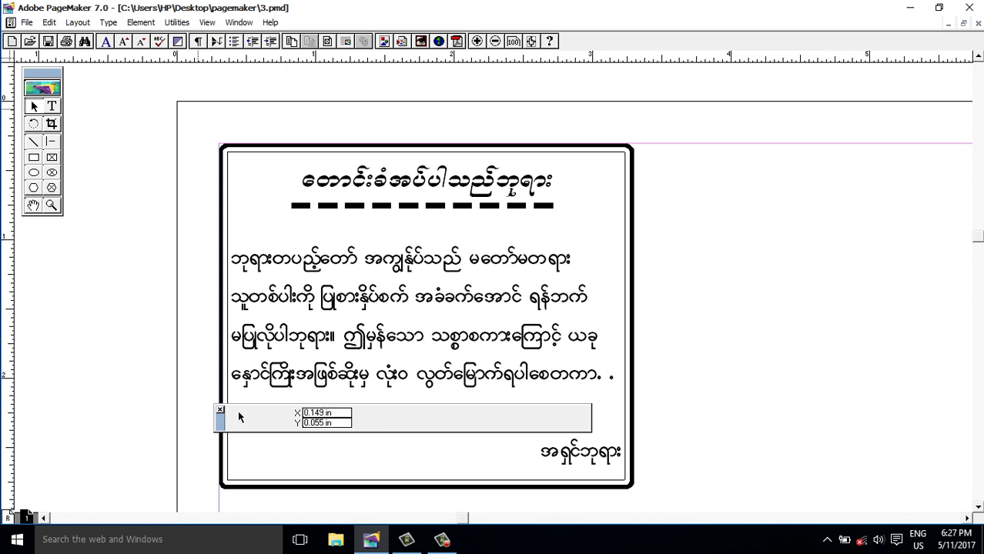
pyautogui.hotkey('shift', 'alt', 'F1')
# Kern the poem's four body lines to -0.03, then select the text block as an object.
pyautogui.moveTo(231, 245)
pyautogui.mouseDown()
pyautogui.moveTo(562, 343)
pyautogui.moveTo(620, 378)
pyautogui.mouseUp()
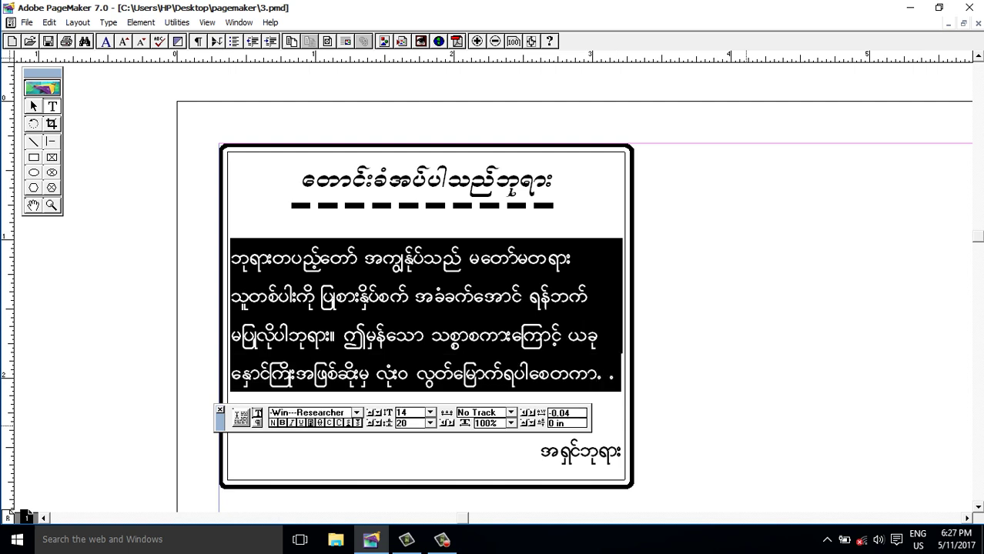
pyautogui.hotkey('ctrl', 'alt', 'Right')
pyautogui.hotkey('ctrl', 'alt', 'Right')
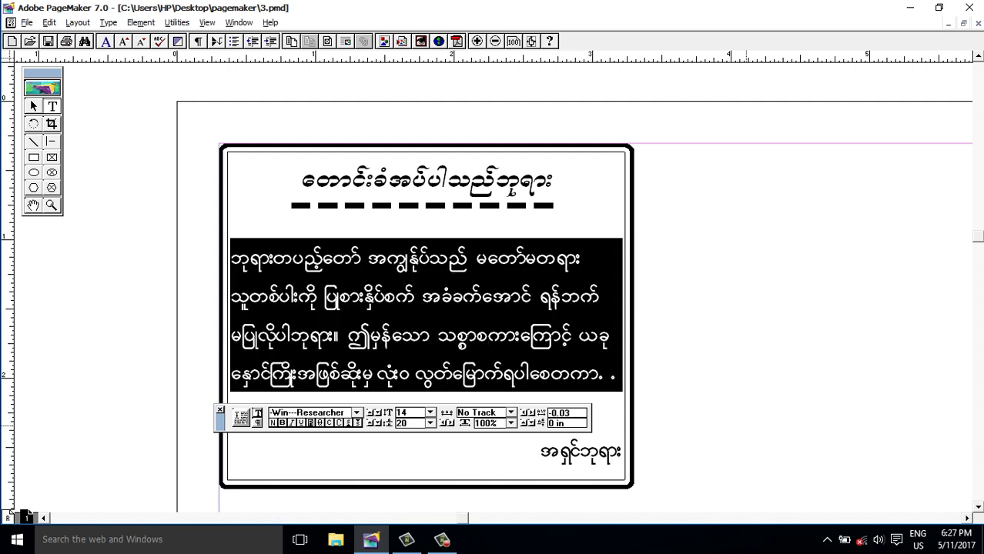
pyautogui.hotkey('ctrl', 'alt', 'Left')
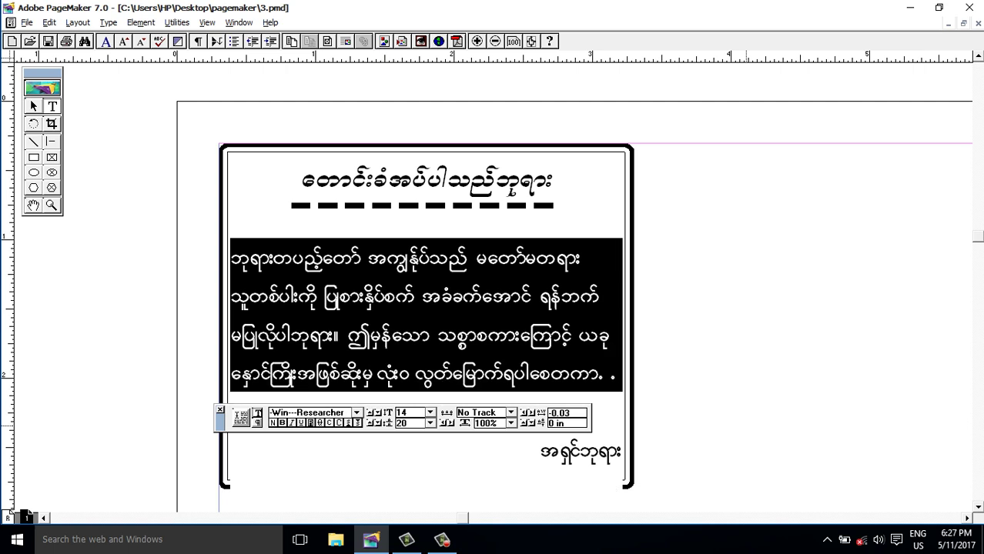
pyautogui.click(401, 335)
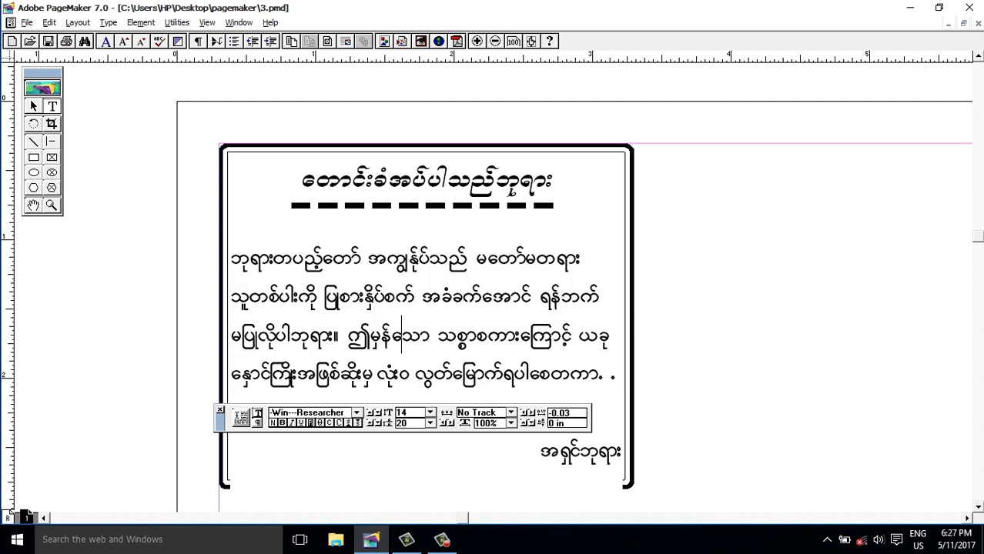
pyautogui.press('Escape')
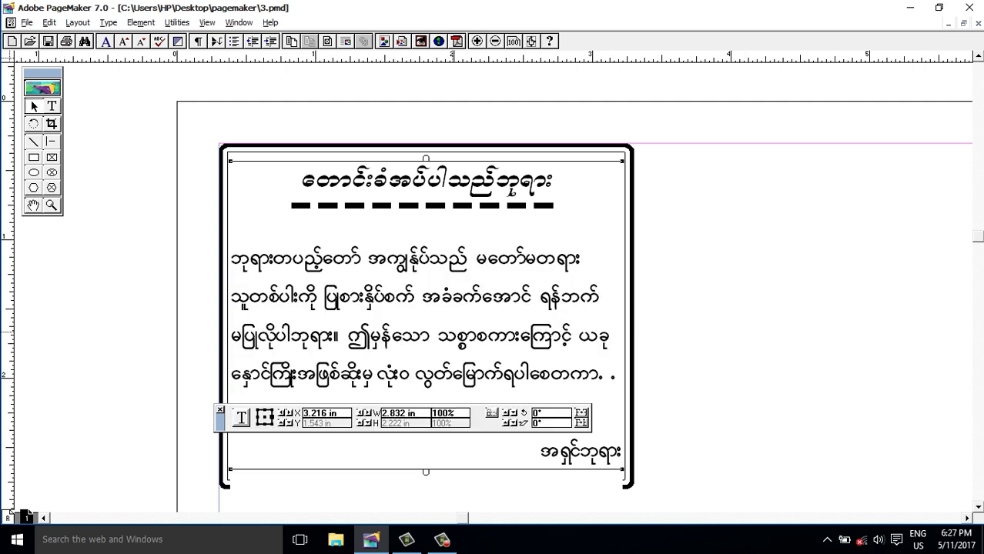
pyautogui.click(611, 149)
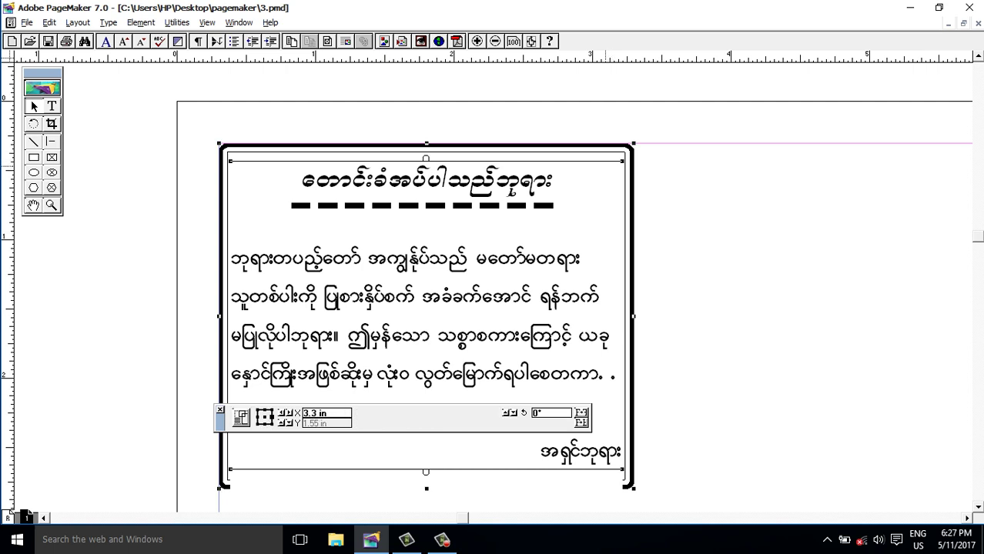
pyautogui.hotkey('alt', 'shift')
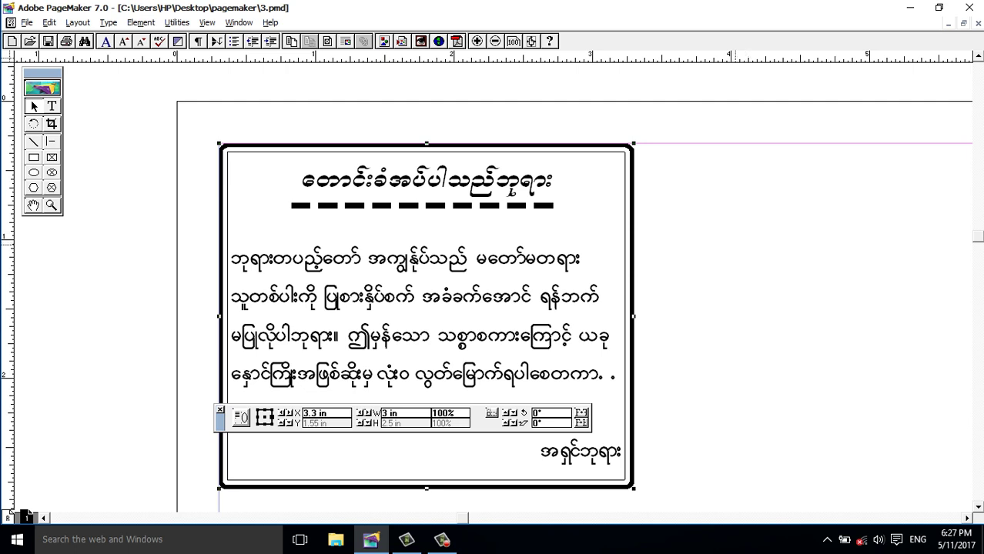
pyautogui.moveTo(427, 316); pyautogui.dragTo(593, 332)
pyautogui.moveTo(676, 208); pyautogui.dragTo(566, 320)
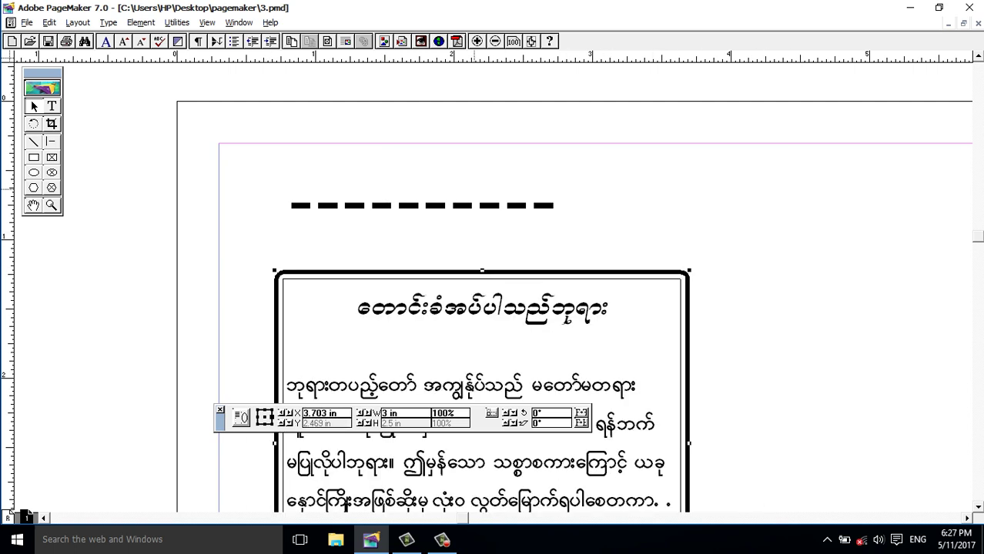
pyautogui.moveTo(566, 320)
pyautogui.mouseDown()
pyautogui.moveTo(539, 210)
pyautogui.moveTo(510, 192)
pyautogui.mouseUp()
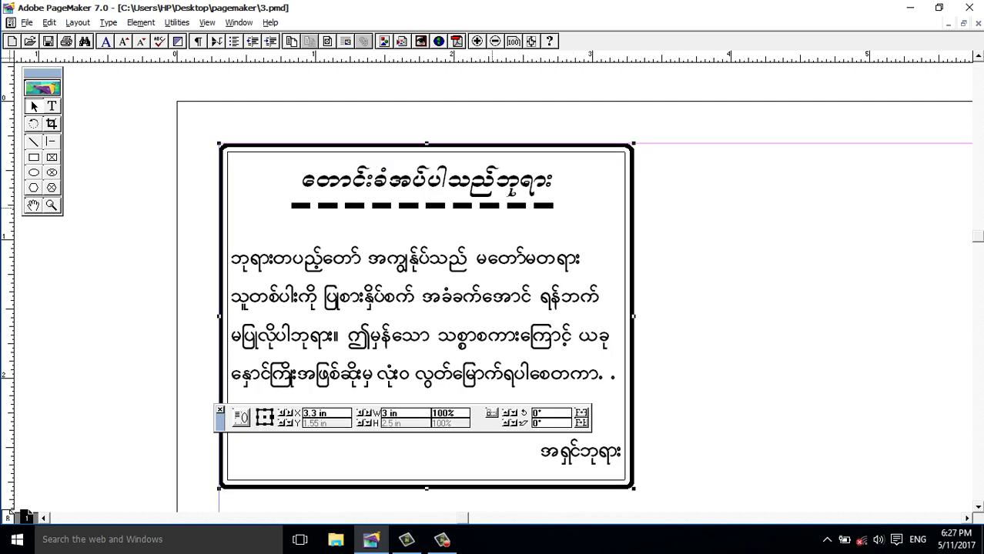
pyautogui.hotkey('alt', 'shift')
pyautogui.click(426, 315)
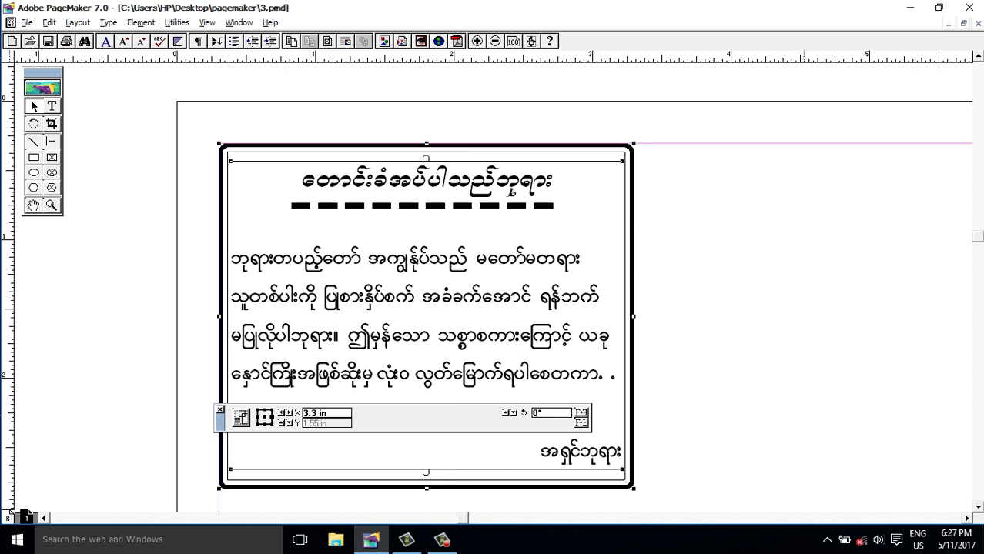
pyautogui.click(745, 305)
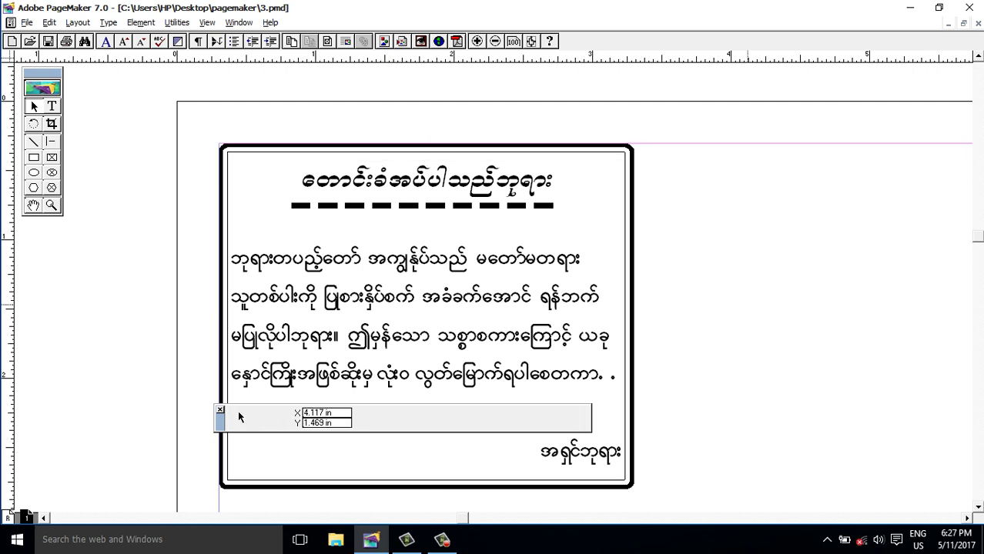
pyautogui.click(238, 397)
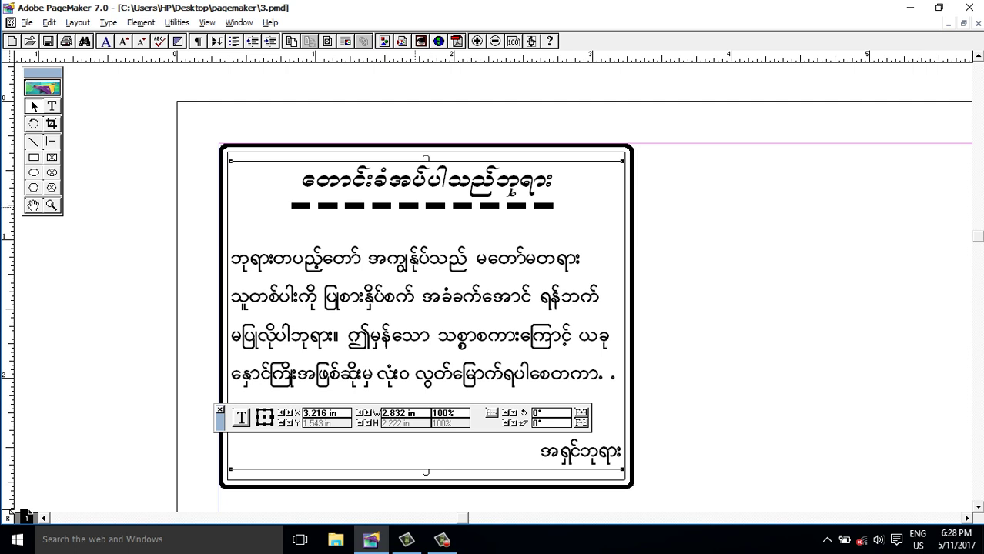
pyautogui.moveTo(511, 192); pyautogui.dragTo(548, 193)
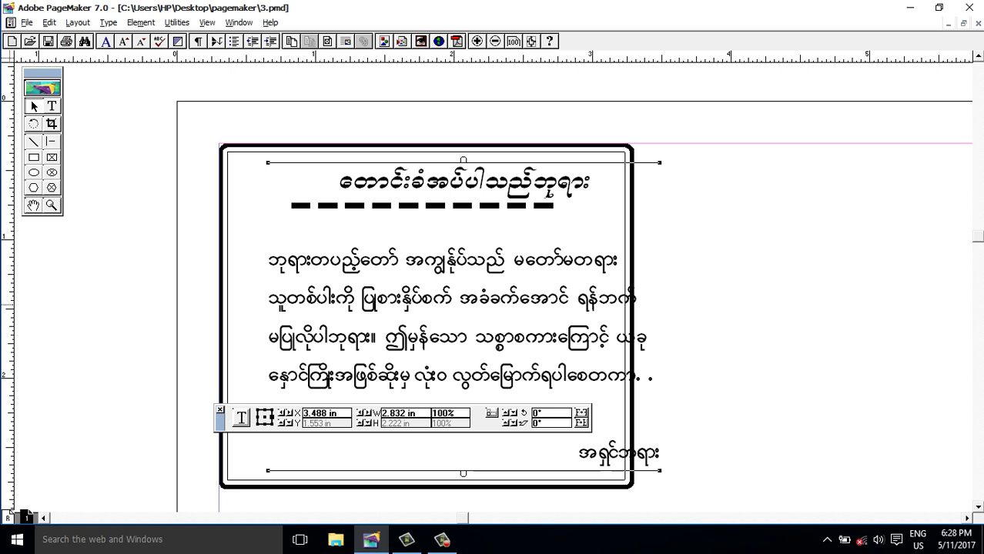
pyautogui.moveTo(549, 193); pyautogui.dragTo(510, 193)
pyautogui.click(762, 193)
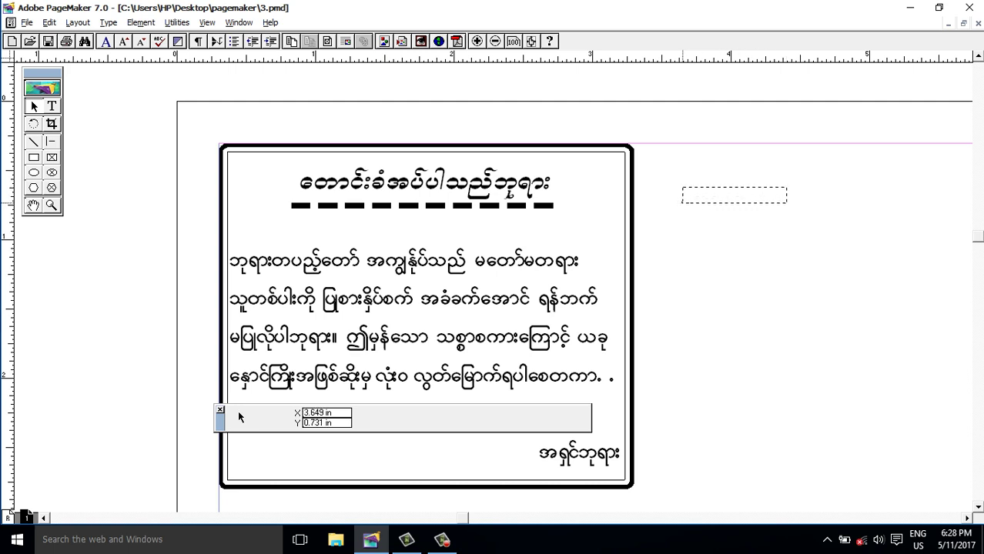
pyautogui.moveTo(770, 193); pyautogui.dragTo(282, 239)
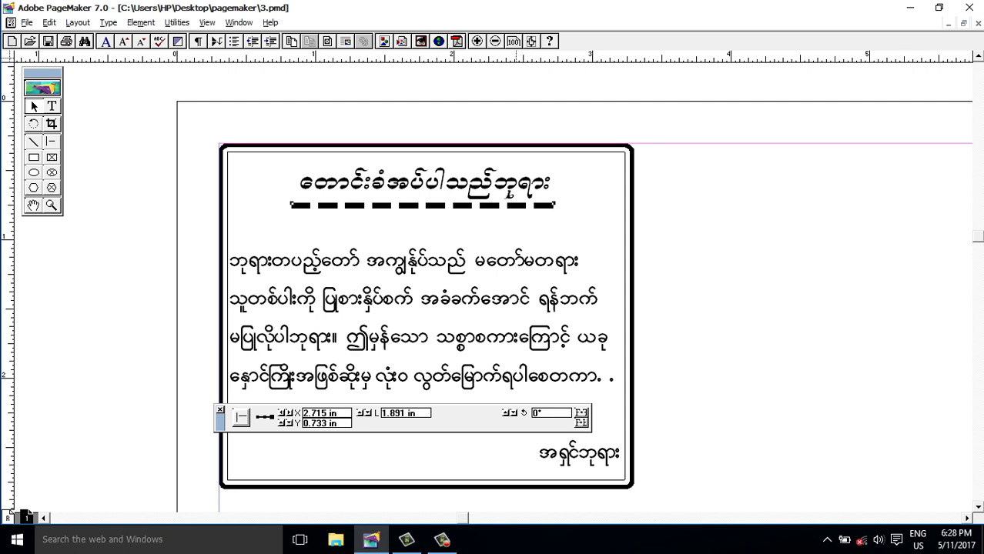
pyautogui.click(546, 184)
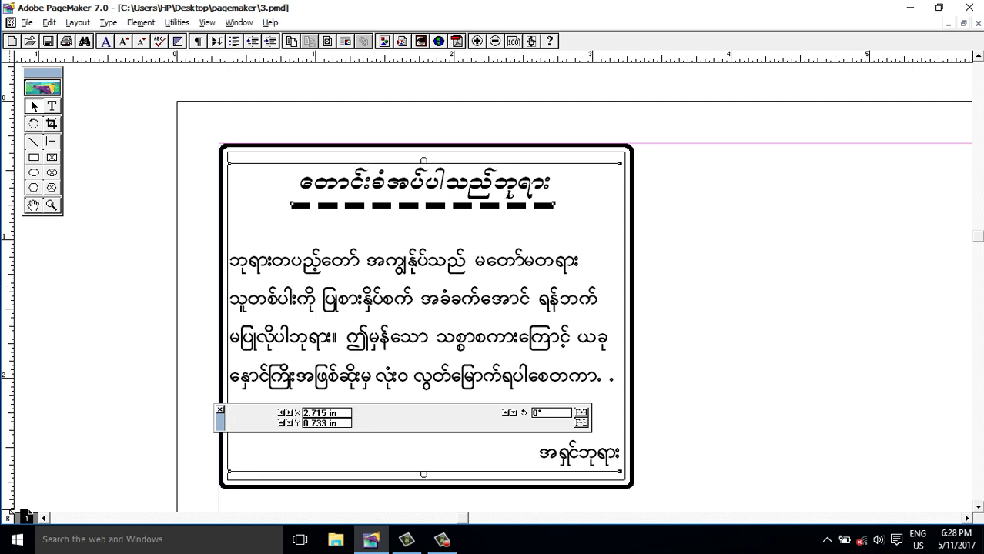
pyautogui.press('Tab')
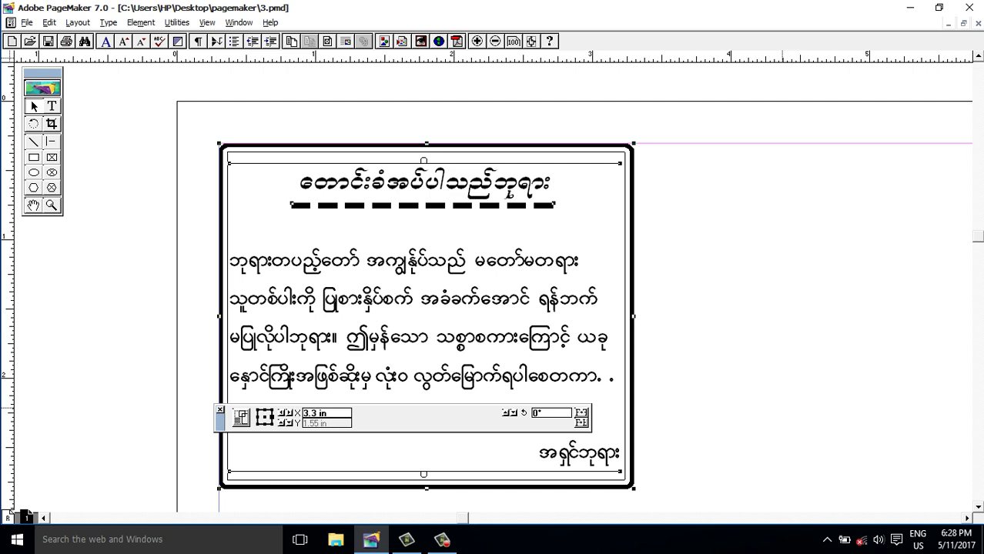
pyautogui.hotkey('alt', 'shift')
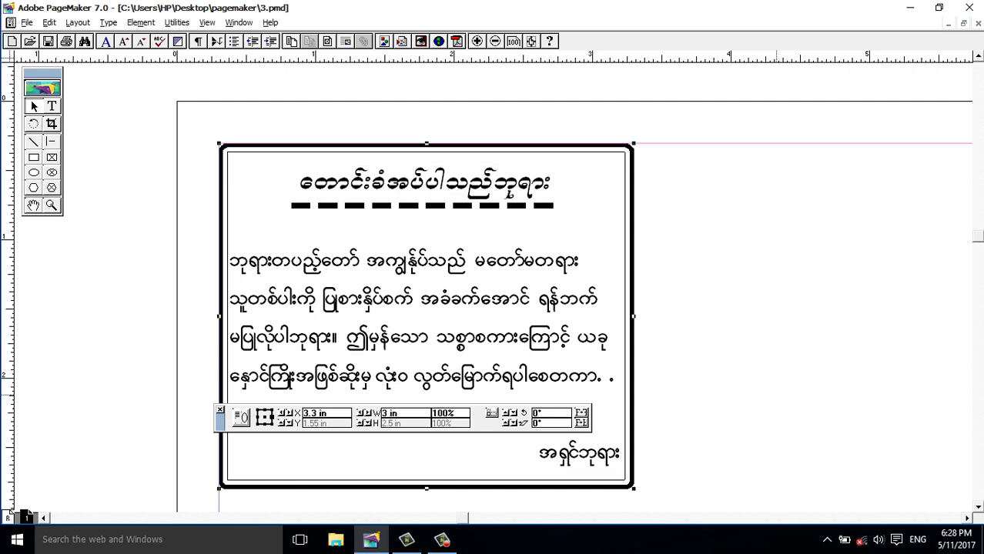
pyautogui.moveTo(445, 315)
pyautogui.mouseDown()
pyautogui.moveTo(546, 283)
pyautogui.moveTo(412, 316)
pyautogui.moveTo(483, 337)
pyautogui.moveTo(445, 315)
pyautogui.mouseUp()
pyautogui.click(49, 23)
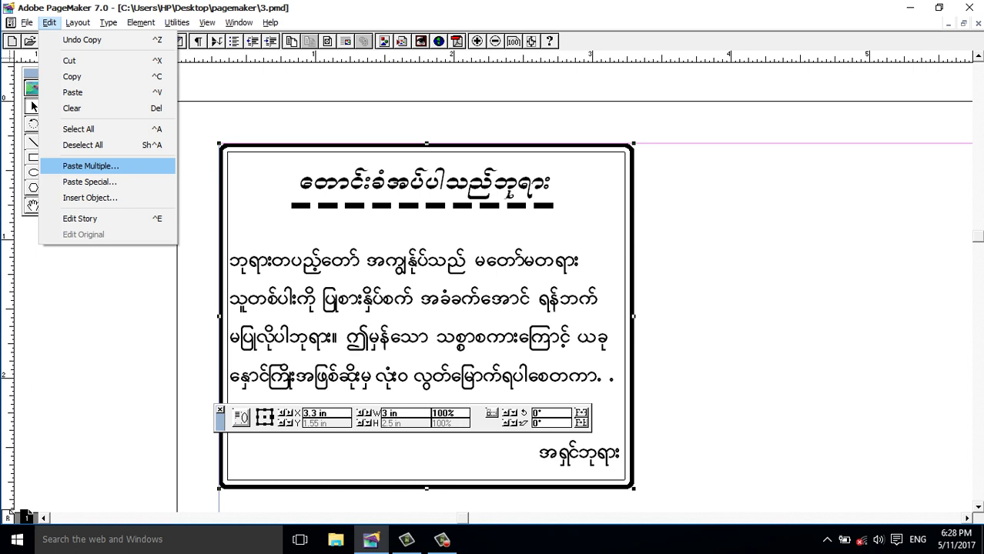
pyautogui.press('Return')
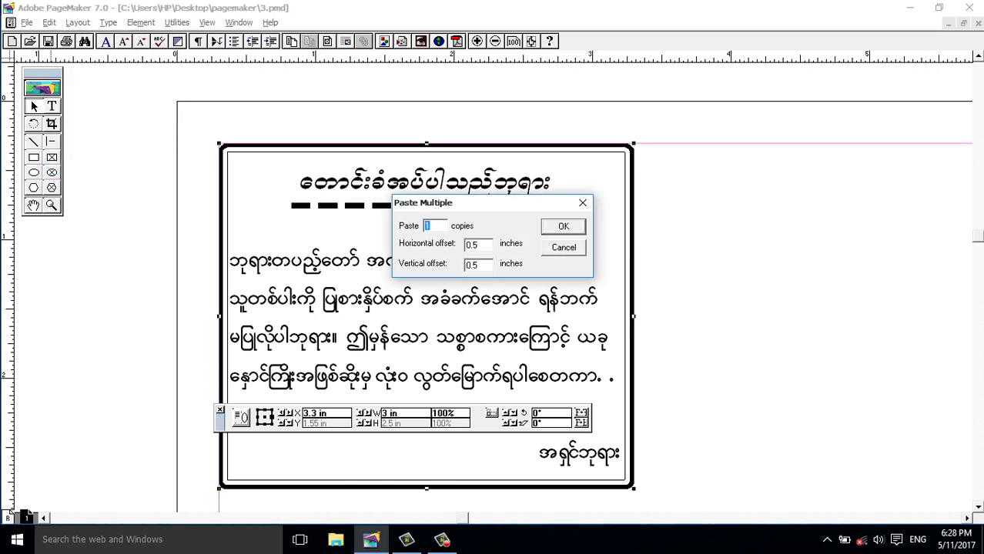
pyautogui.moveTo(446, 202); pyautogui.dragTo(548, 214)
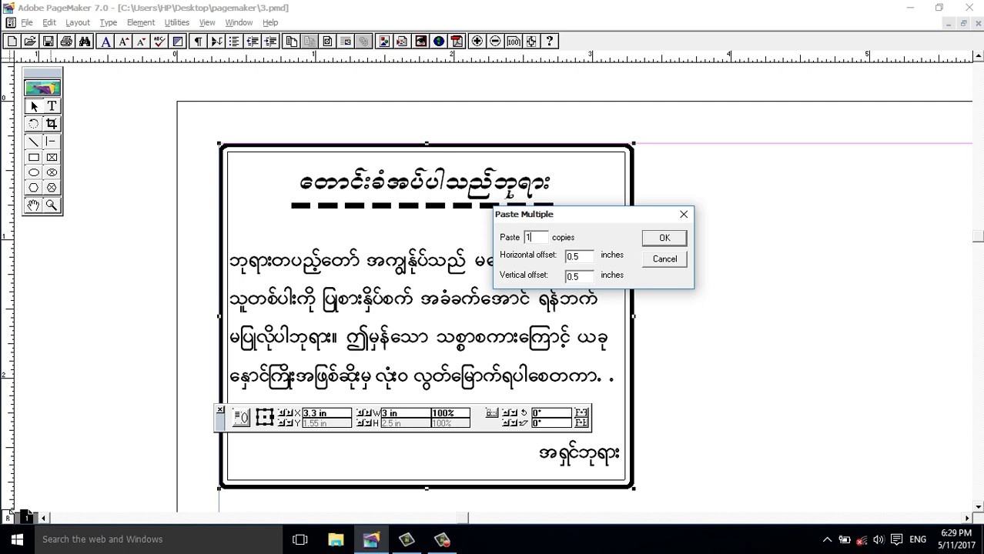
pyautogui.doubleClick(572, 276)
pyautogui.write('0')
pyautogui.moveTo(579, 256); pyautogui.dragTo(566, 257)
pyautogui.write('3')
pyautogui.press('Return')
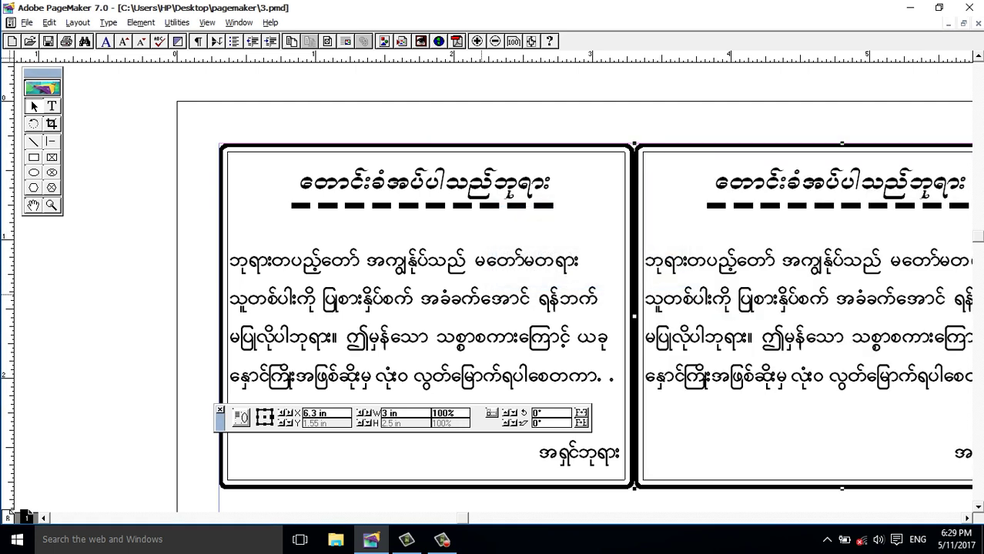
pyautogui.press('Delete')
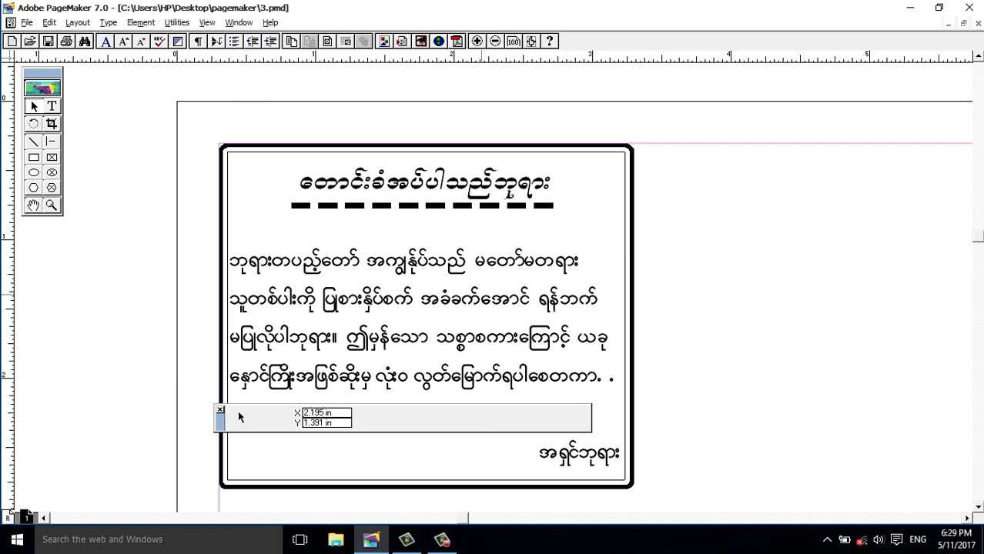
# Paste one copy of the bordered card with a 4-inch horizontal offset using Paste Multiple.
pyautogui.hotkey('ctrl', 'a')
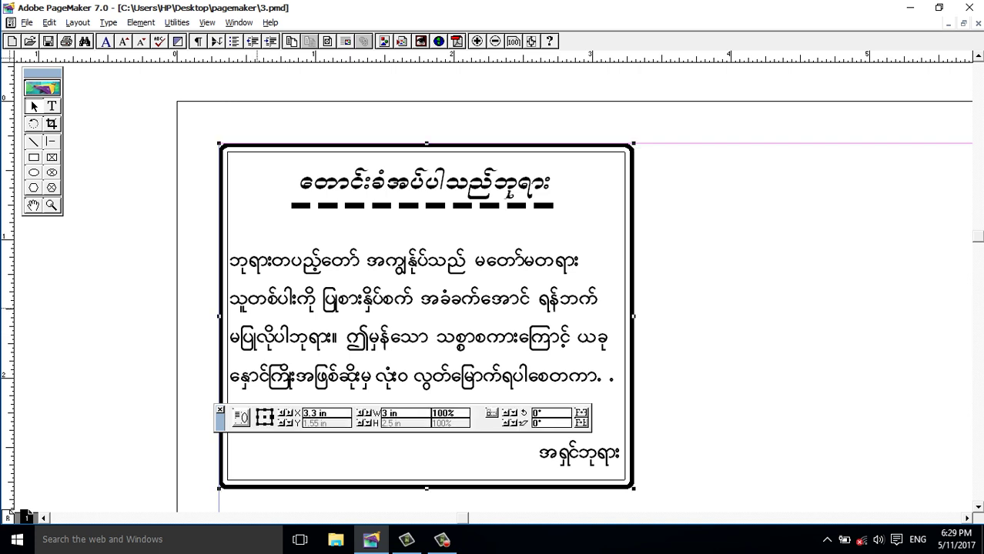
pyautogui.click(49, 23)
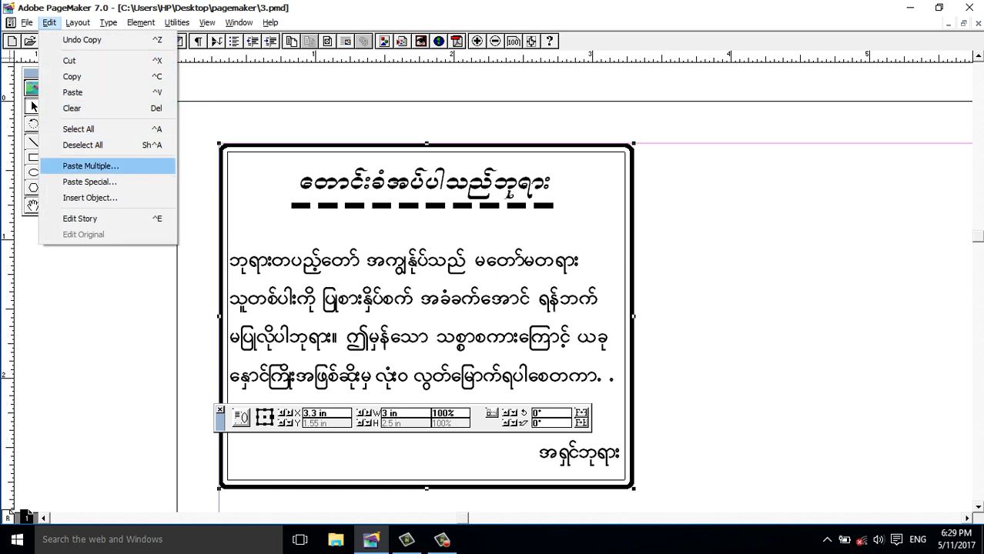
pyautogui.click(90, 166)
pyautogui.press('Tab')
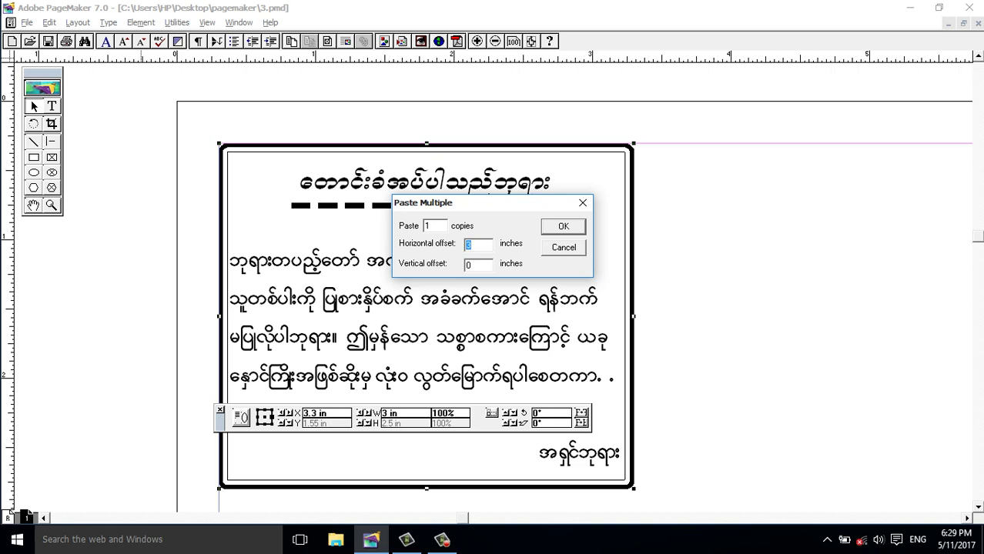
pyautogui.write('4')
pyautogui.press('Return')
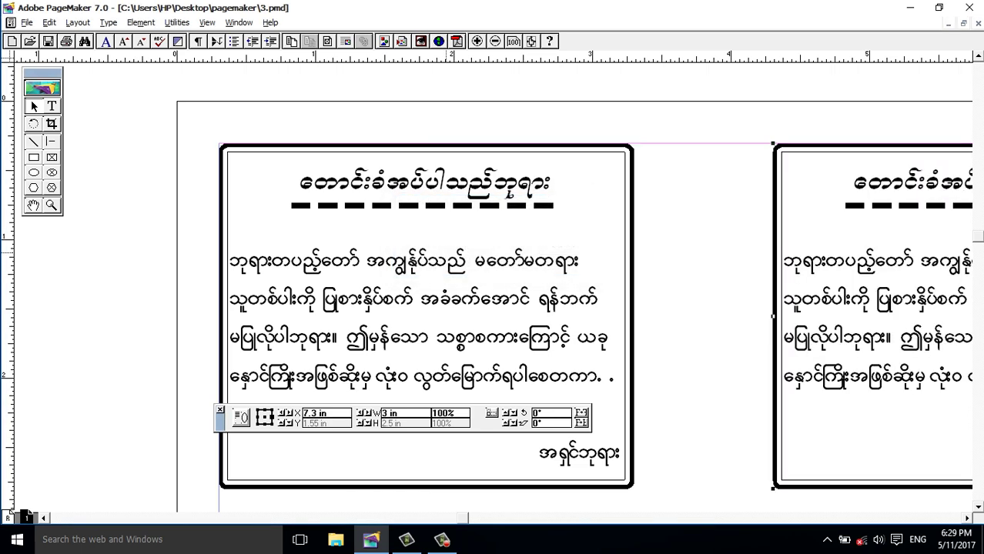
# Group the two side-by-side cards and nudge the group slightly right and down.
pyautogui.moveTo(682, 240); pyautogui.dragTo(506, 260)
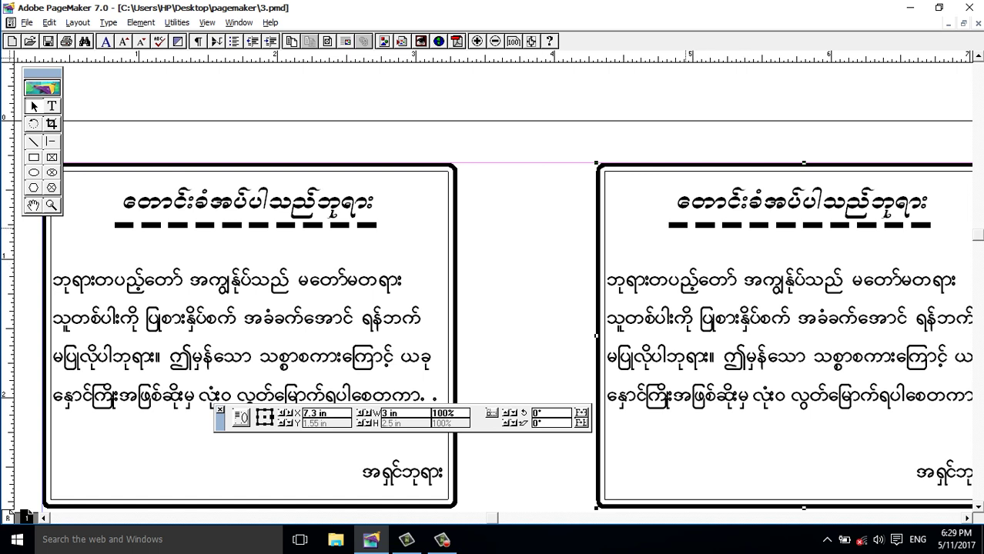
pyautogui.moveTo(560, 240); pyautogui.dragTo(366, 250)
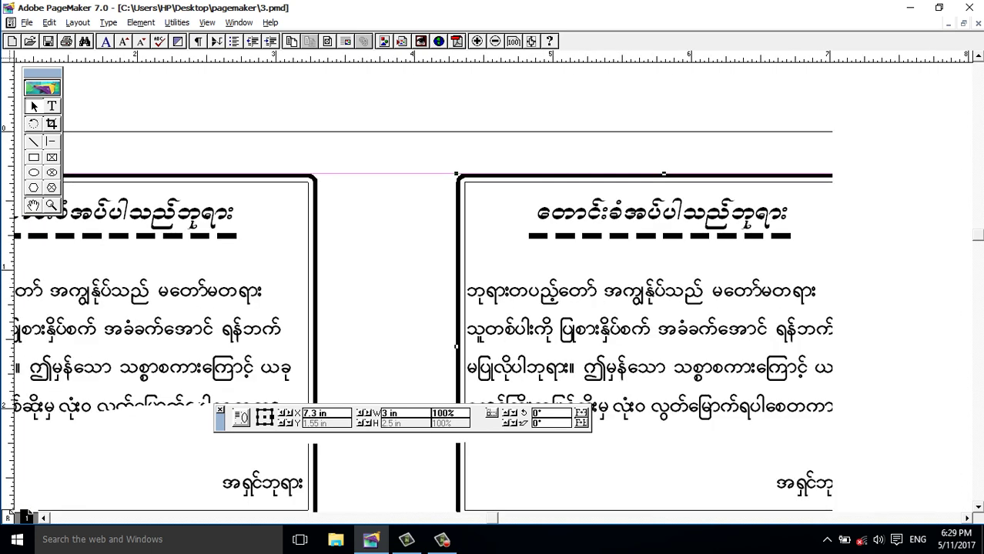
pyautogui.moveTo(536, 285); pyautogui.dragTo(667, 271)
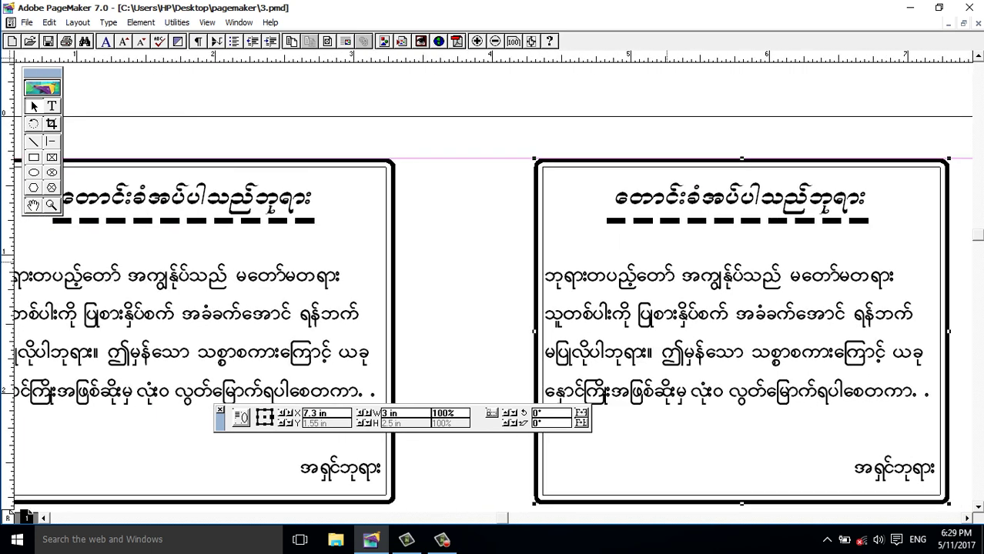
pyautogui.hotkey('ctrl', 'a')
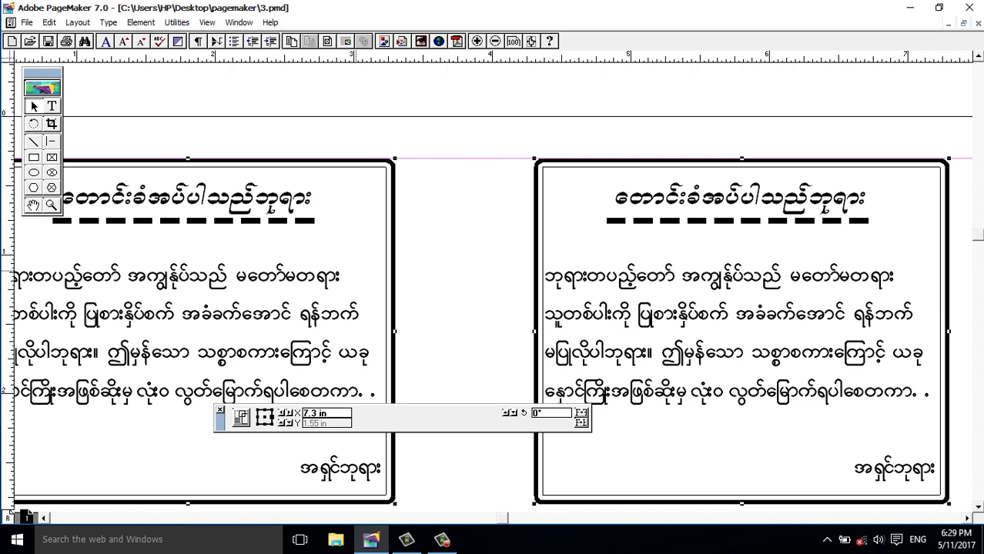
pyautogui.hotkey('ctrl', 'g')
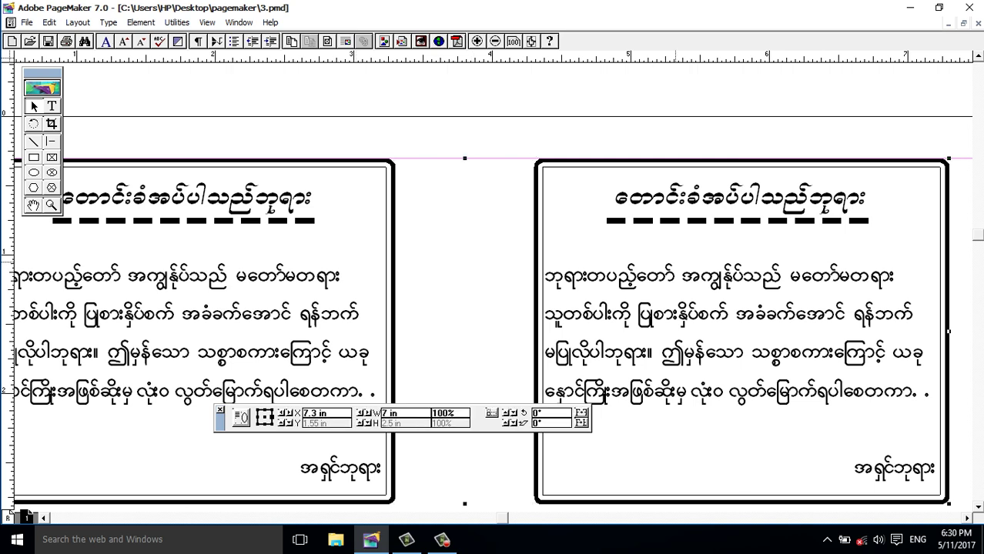
pyautogui.moveTo(462, 308); pyautogui.dragTo(480, 345)
# Drag the grouped card pair slightly down and right so it sits near the page top.
pyautogui.hotkey('ctrl', '0')
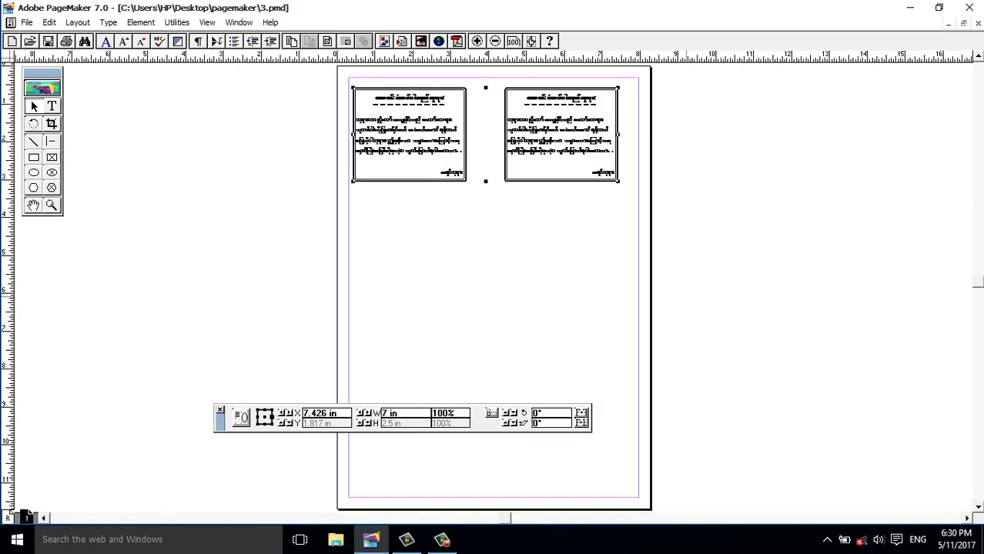
pyautogui.moveTo(539, 155)
pyautogui.mouseDown()
pyautogui.moveTo(565, 248)
pyautogui.moveTo(536, 151)
pyautogui.mouseUp()
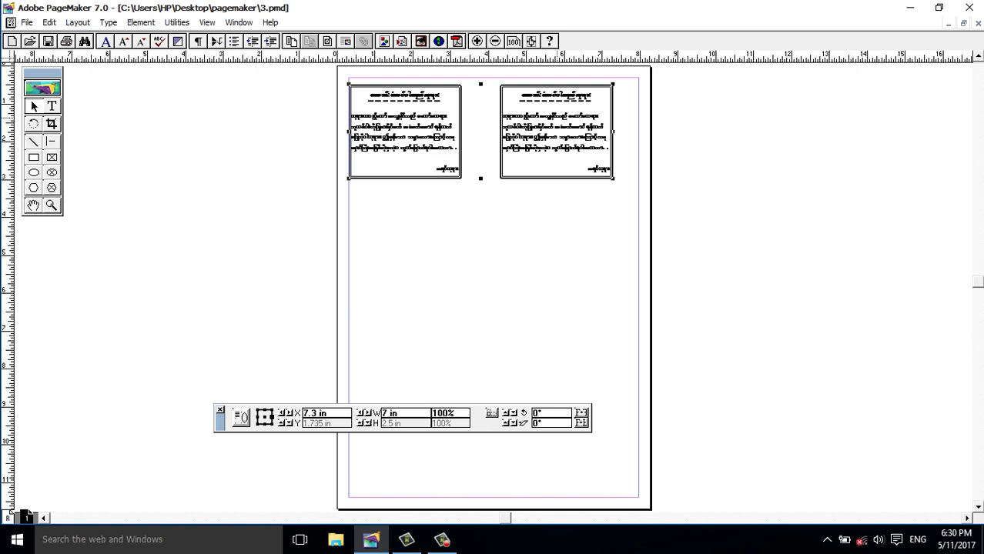
pyautogui.moveTo(563, 153)
pyautogui.mouseDown()
pyautogui.moveTo(570, 166)
pyautogui.moveTo(580, 154)
pyautogui.mouseUp()
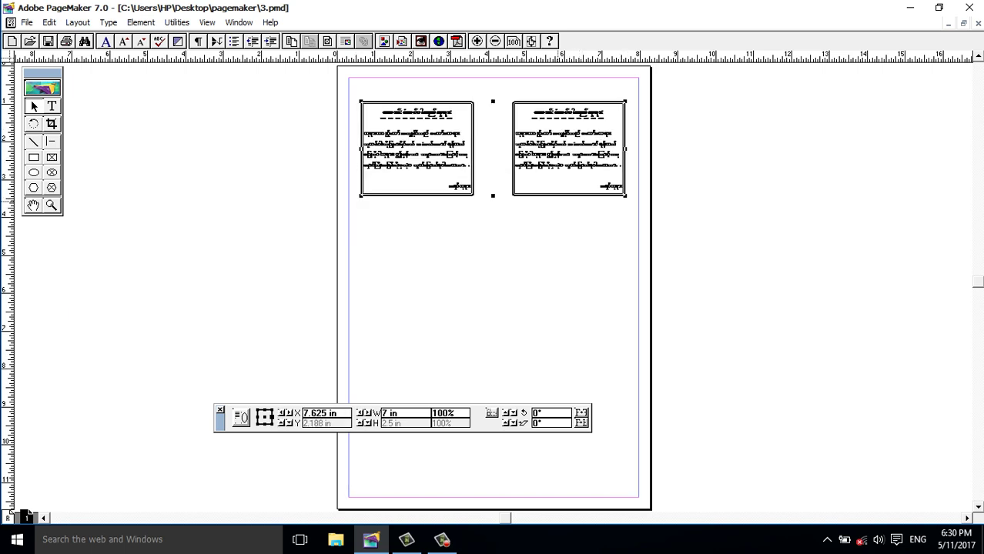
pyautogui.moveTo(542, 139)
pyautogui.mouseDown()
pyautogui.moveTo(548, 202)
pyautogui.moveTo(544, 135)
pyautogui.mouseUp()
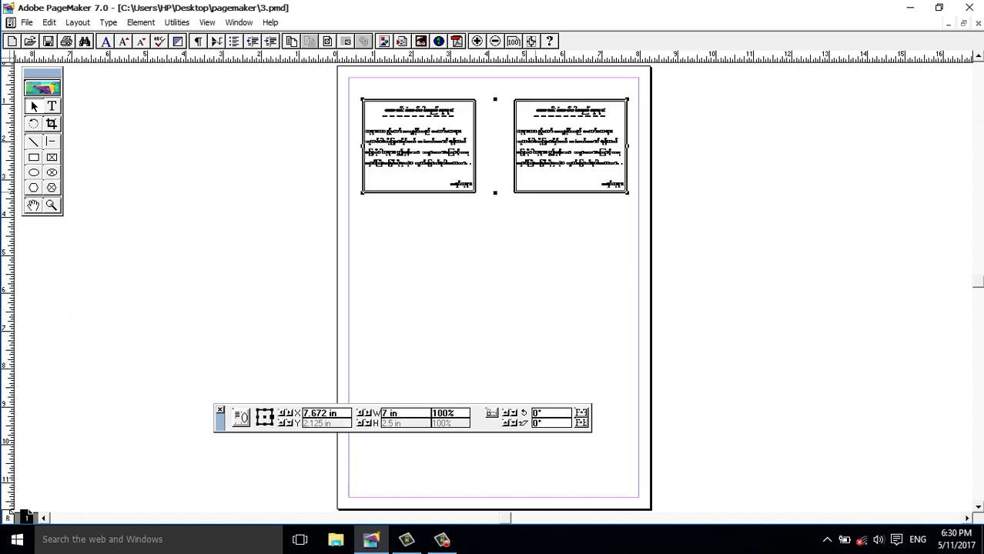
pyautogui.click(49, 21)
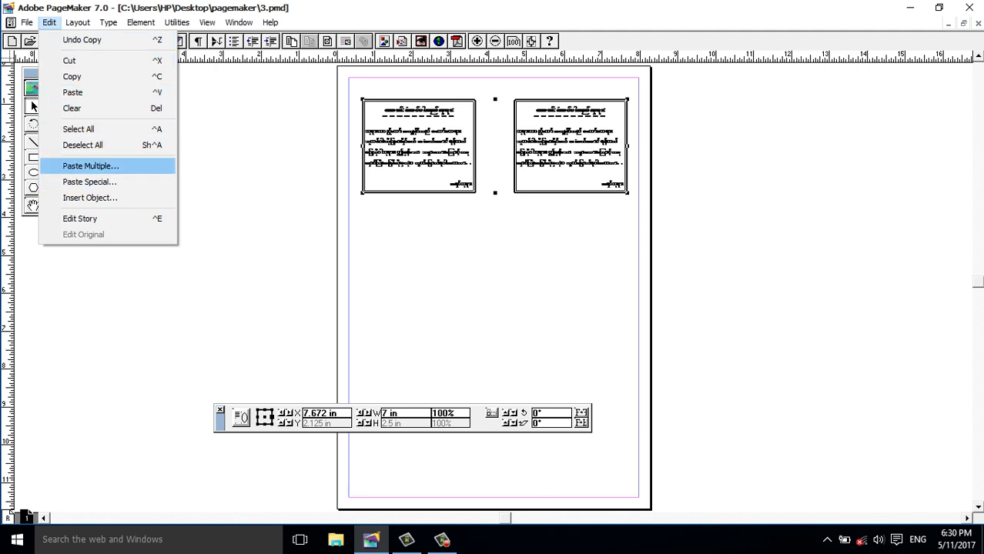
# Paste 3 copies of the card pair with horizontal offset 0 and vertical offset 3 inches.
pyautogui.click(90, 165)
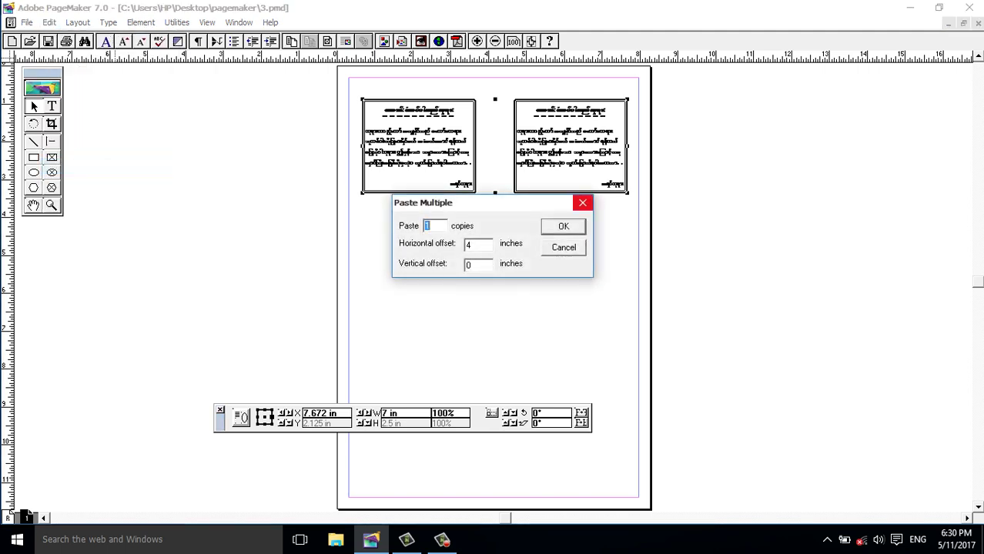
pyautogui.write('3')
pyautogui.hotkey('shift', 'Home')
pyautogui.write('0')
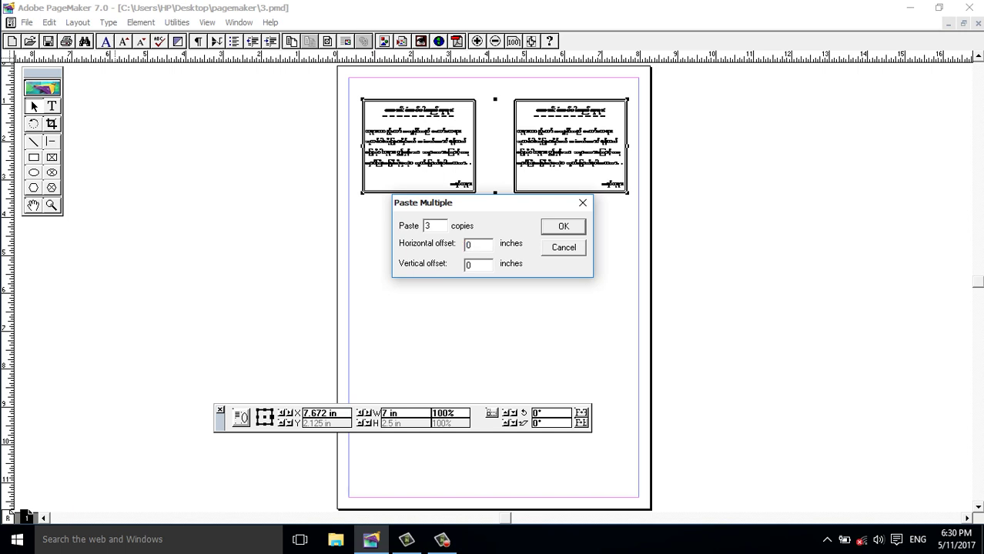
pyautogui.press('Tab')
pyautogui.write('3')
pyautogui.press('Return')
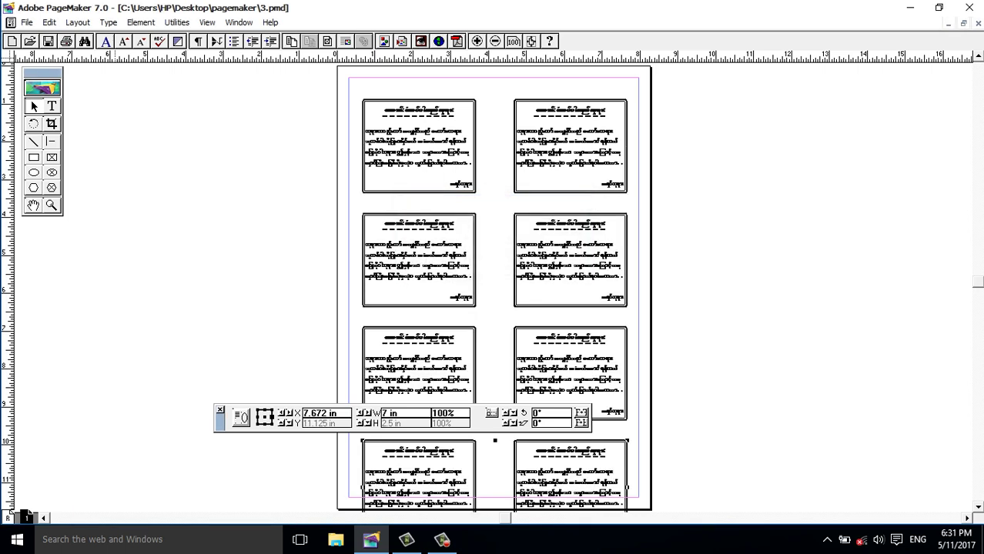
# Undo an accidental drag of the cards and nudge the selected cards back up.
pyautogui.scroll(-2, 493, 293)
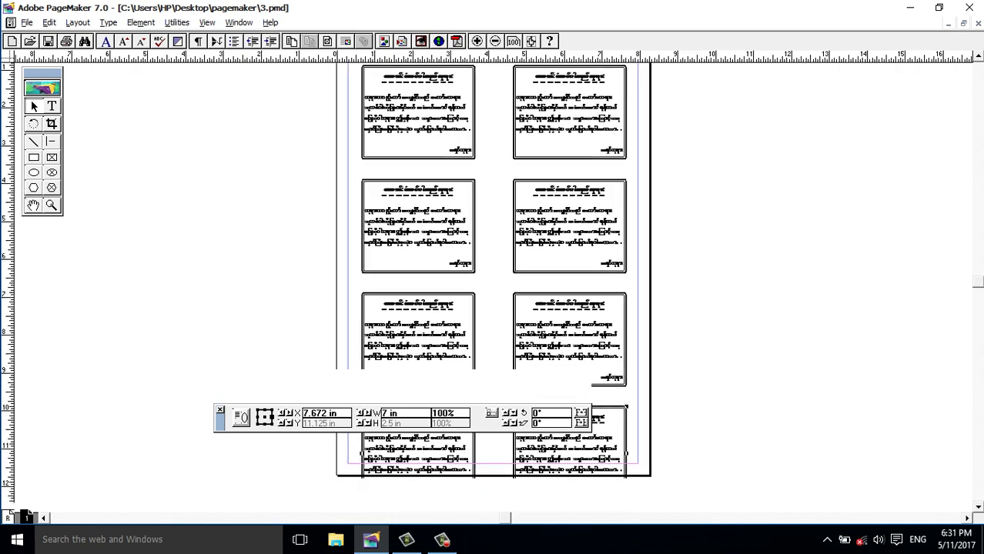
pyautogui.scroll(-2, 492, 292)
pyautogui.scroll(1, 492, 292)
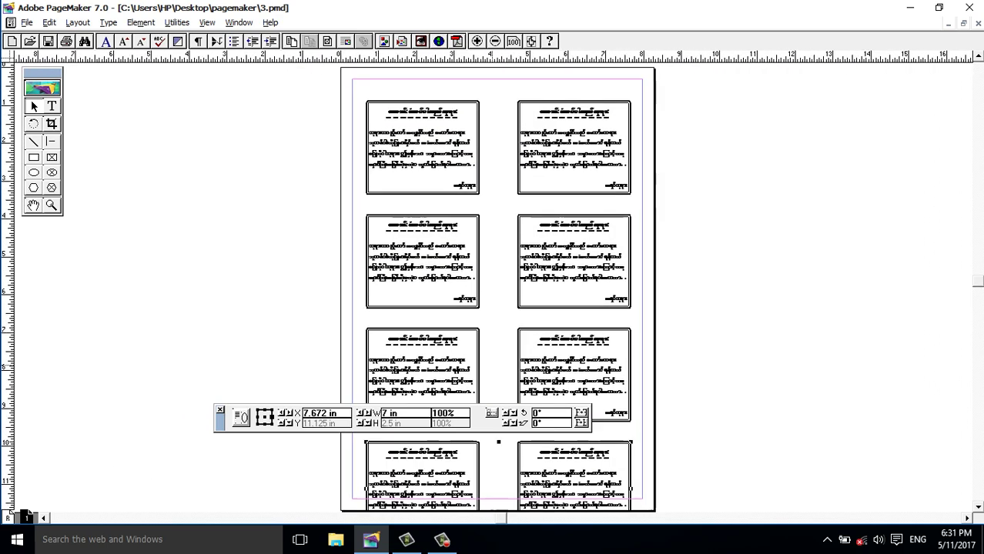
pyautogui.scroll(1, 493, 293)
pyautogui.scroll(1, 493, 293)
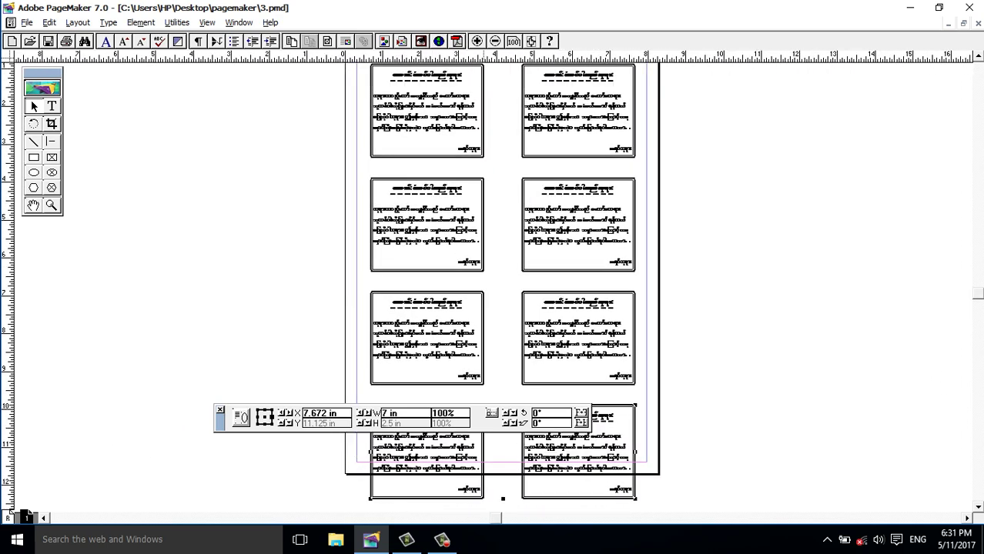
pyautogui.scroll(1, 493, 293)
pyautogui.moveTo(508, 462); pyautogui.dragTo(531, 504)
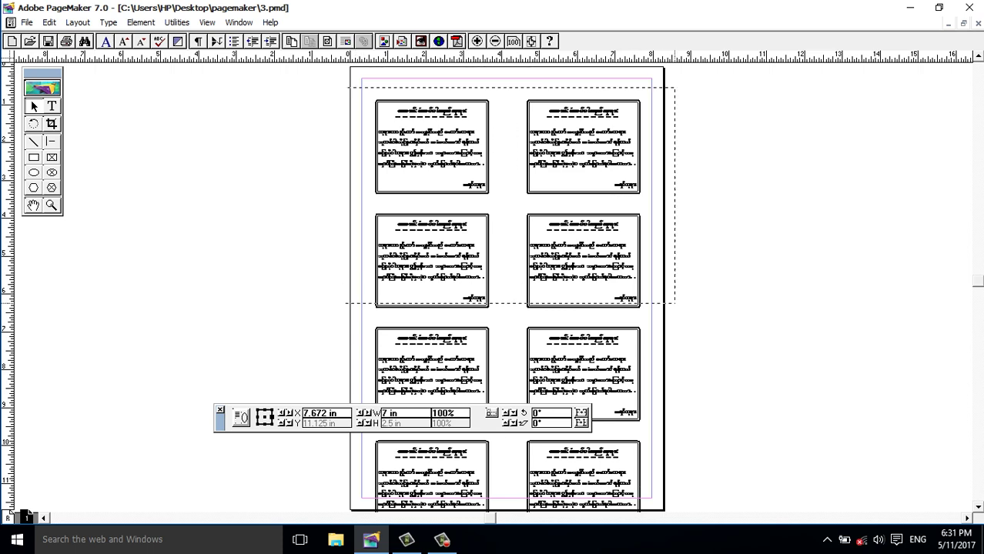
pyautogui.hotkey('ctrl', 'z')
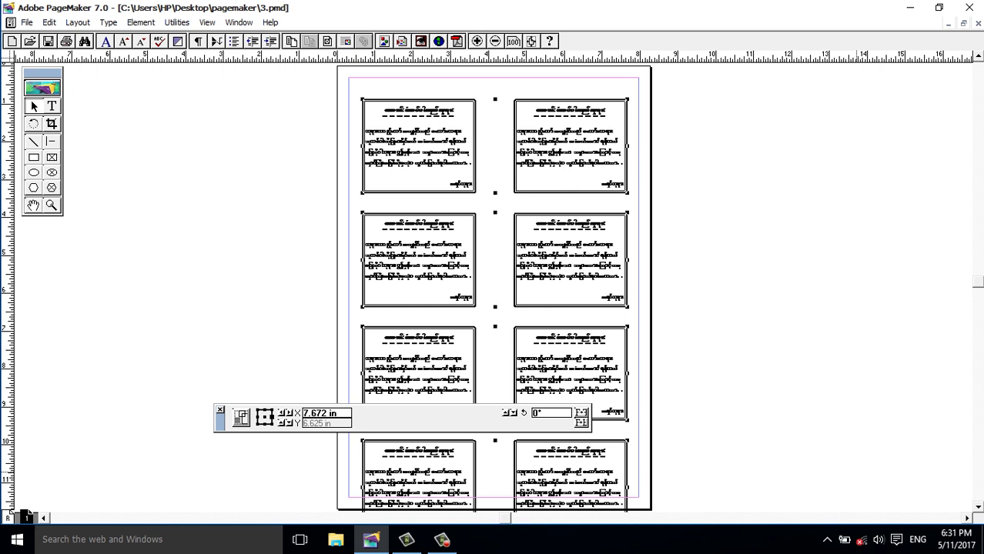
pyautogui.hotkey('ctrl', 'Up')
pyautogui.hotkey('ctrl', 'Up')
pyautogui.hotkey('ctrl', 'Up')
pyautogui.hotkey('ctrl', 'Up')
pyautogui.hotkey('ctrl', 'Up')
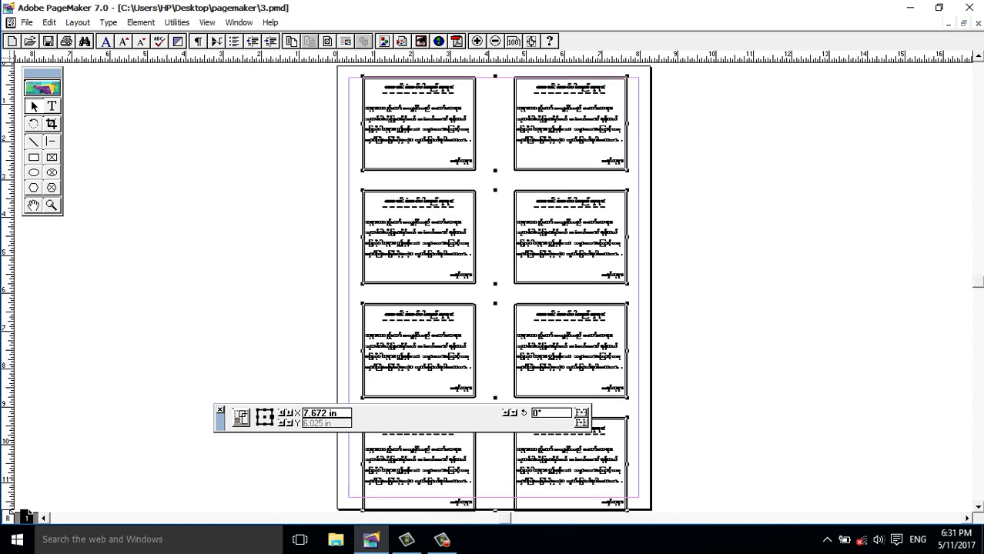
# Marquee-select the pasted copies below the original pair to clear them from the page.
pyautogui.scroll(-1, 492, 285)
pyautogui.scroll(-1, 493, 285)
pyautogui.scroll(-1, 493, 285)
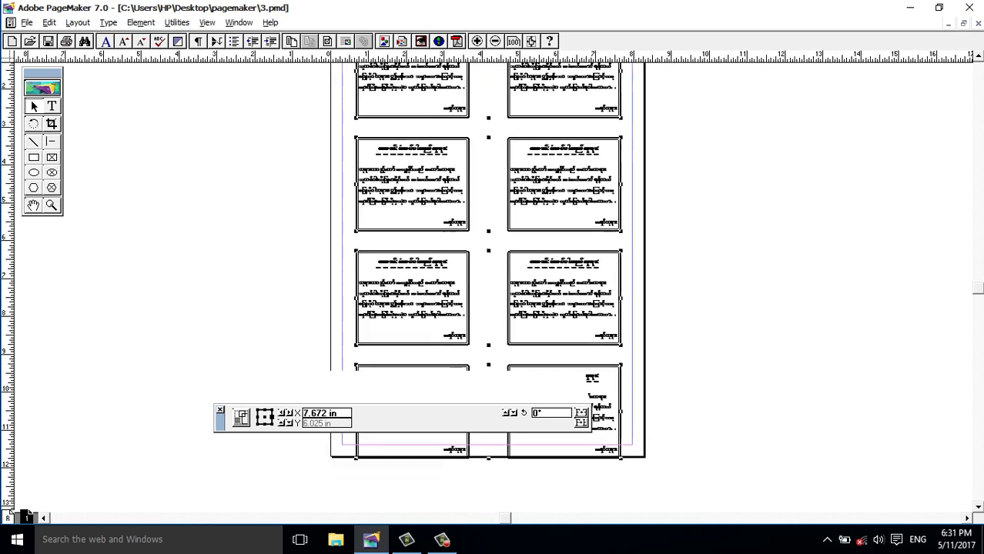
pyautogui.scroll(-1, 493, 285)
pyautogui.scroll(1, 493, 285)
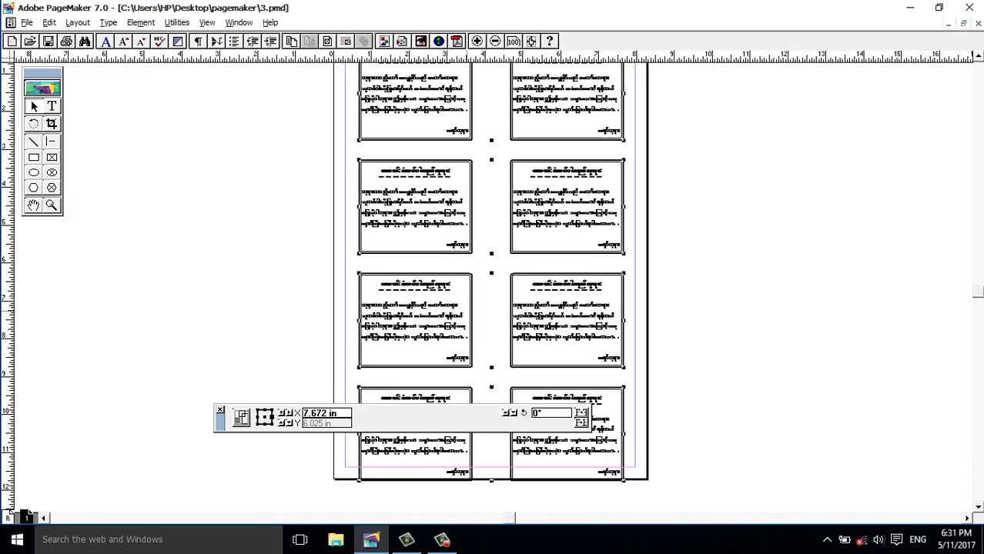
pyautogui.scroll(1, 493, 285)
pyautogui.moveTo(352, 187)
pyautogui.mouseDown()
pyautogui.moveTo(622, 274)
pyautogui.moveTo(239, 417)
pyautogui.mouseUp()
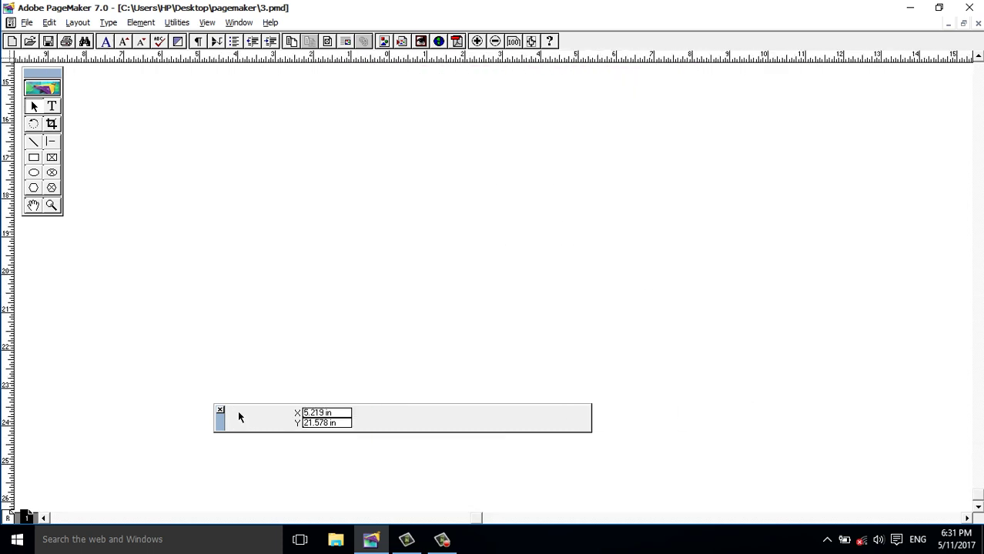
pyautogui.scroll(3, 239, 417)
pyautogui.scroll(3, 238, 417)
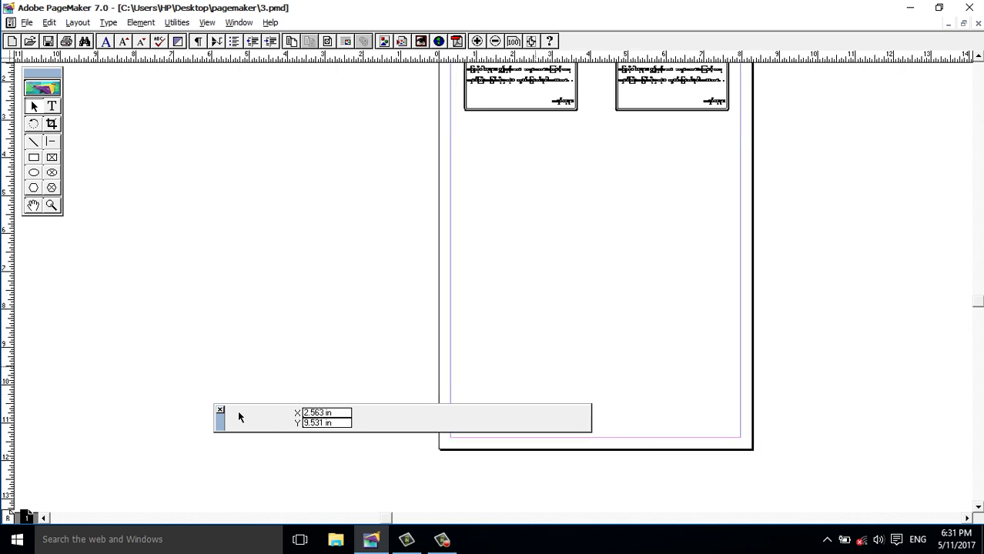
pyautogui.scroll(3, 238, 417)
pyautogui.scroll(3, 239, 417)
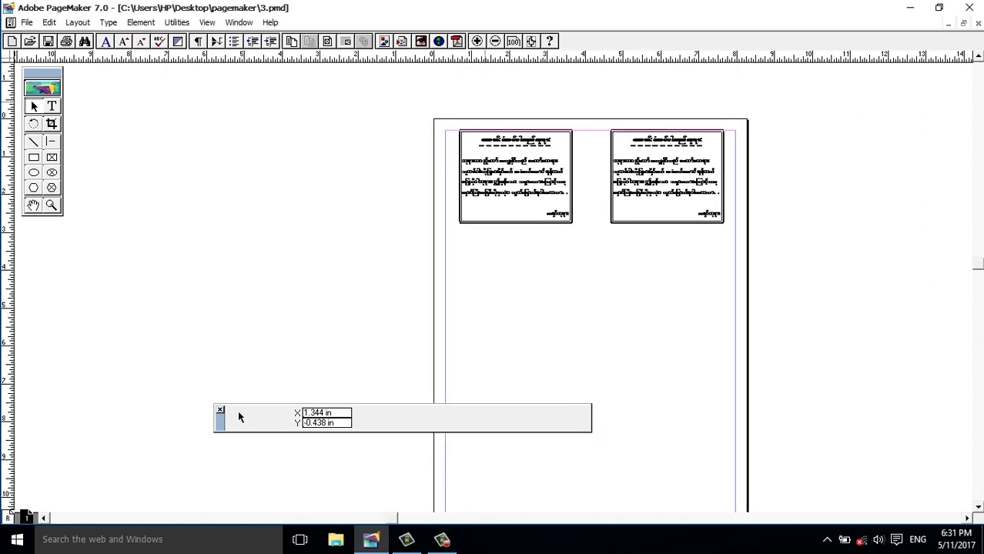
# Copy both cards and paste 3 copies at a 2.7-inch vertical offset.
pyautogui.hotkey('ctrl', 'a')
pyautogui.press('Down')
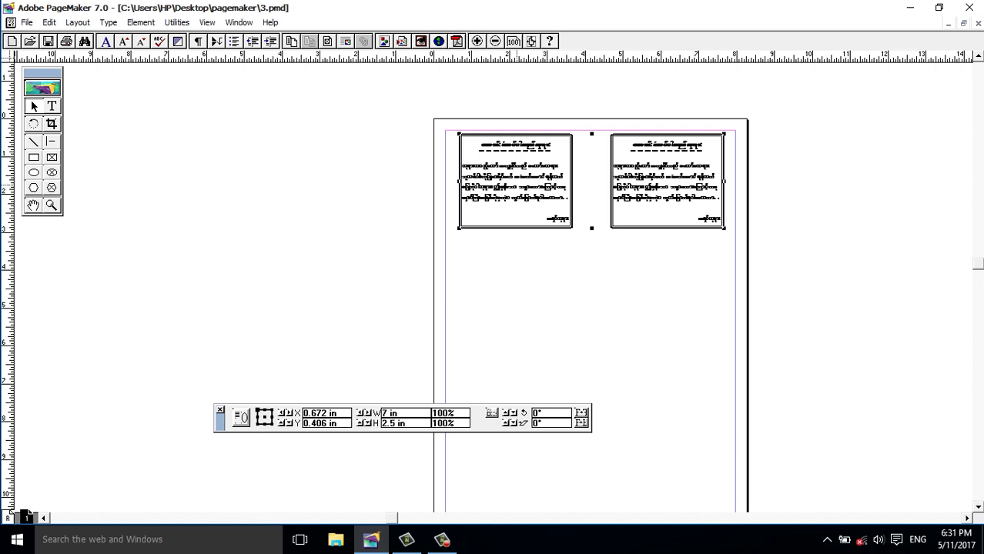
pyautogui.click(50, 23)
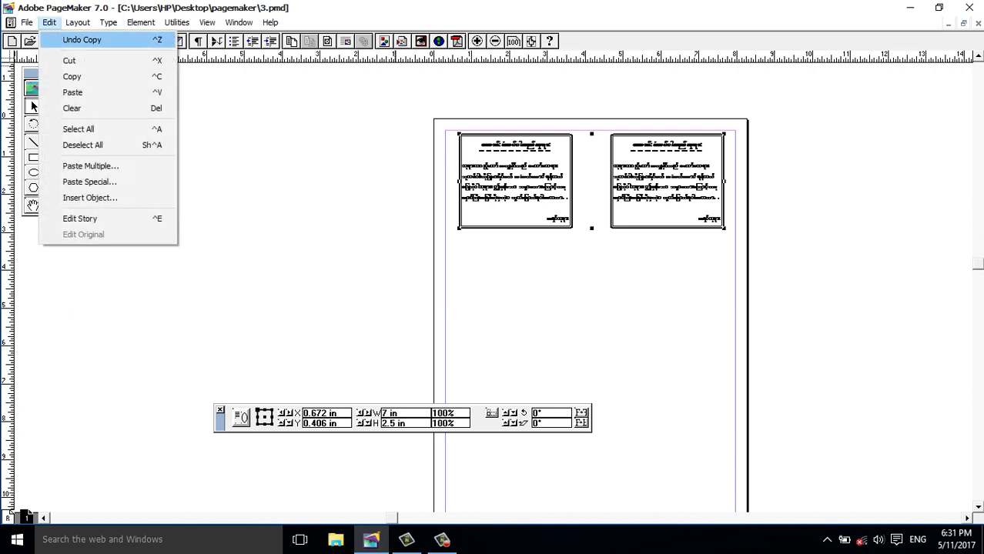
pyautogui.click(90, 165)
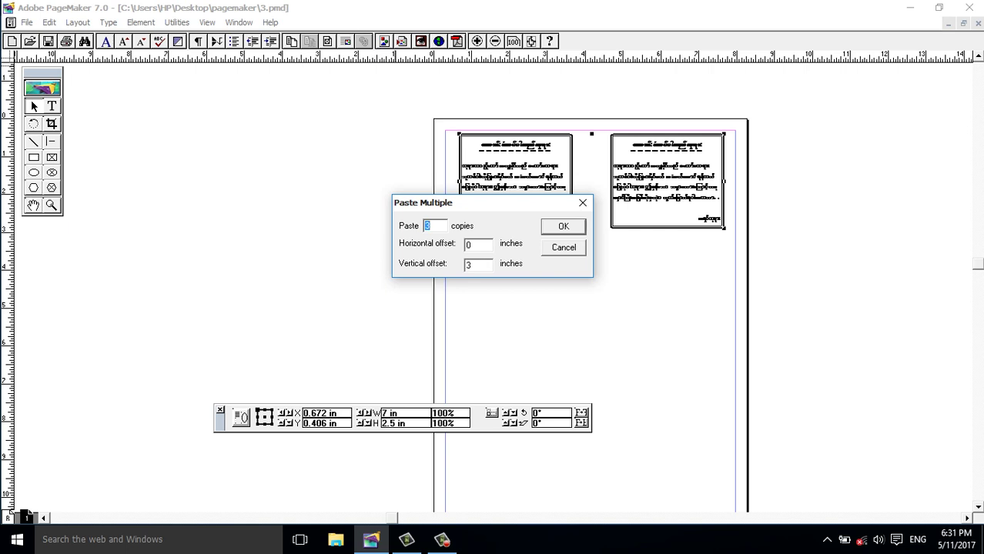
pyautogui.click(478, 264)
pyautogui.write('2.7')
pyautogui.press('Return')
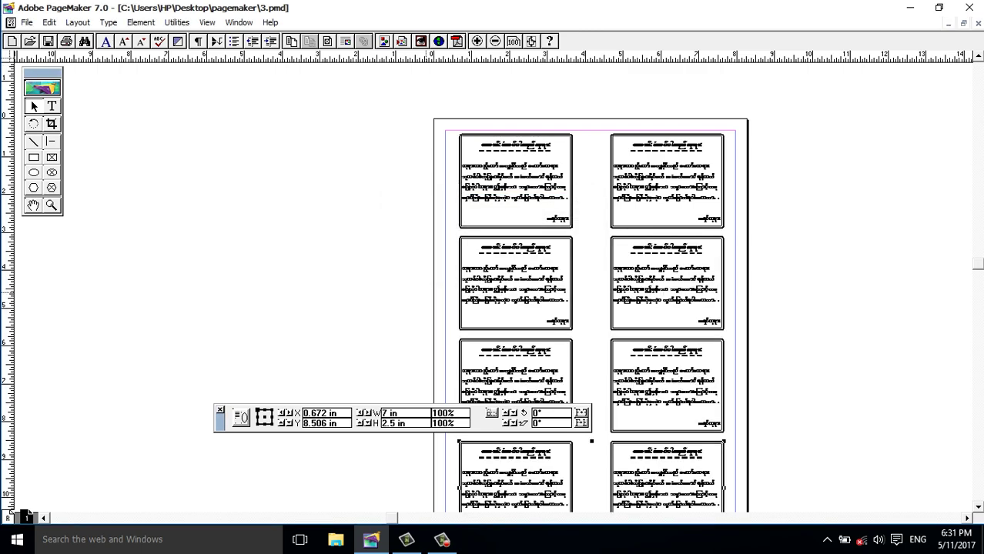
pyautogui.scroll(-3, 612, 339)
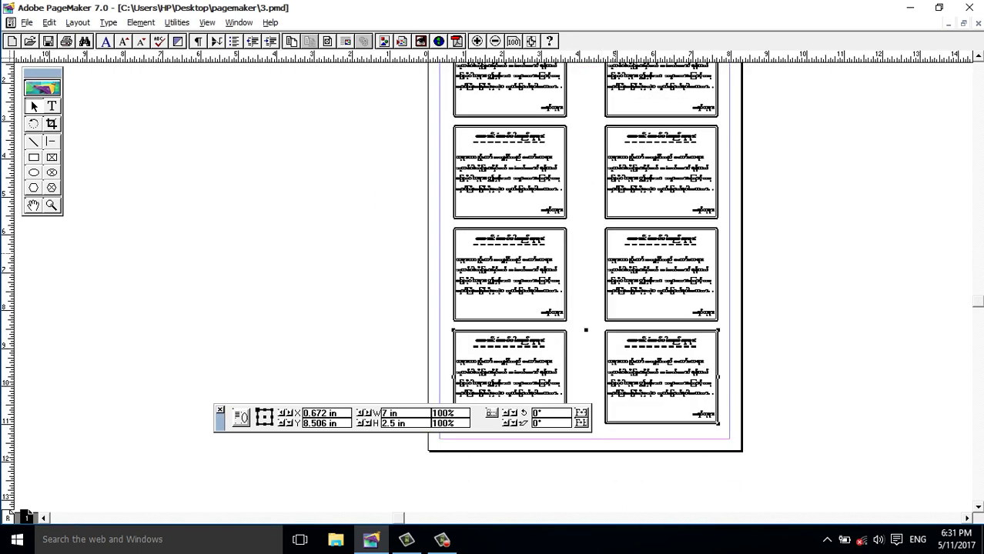
pyautogui.scroll(2, 585, 285)
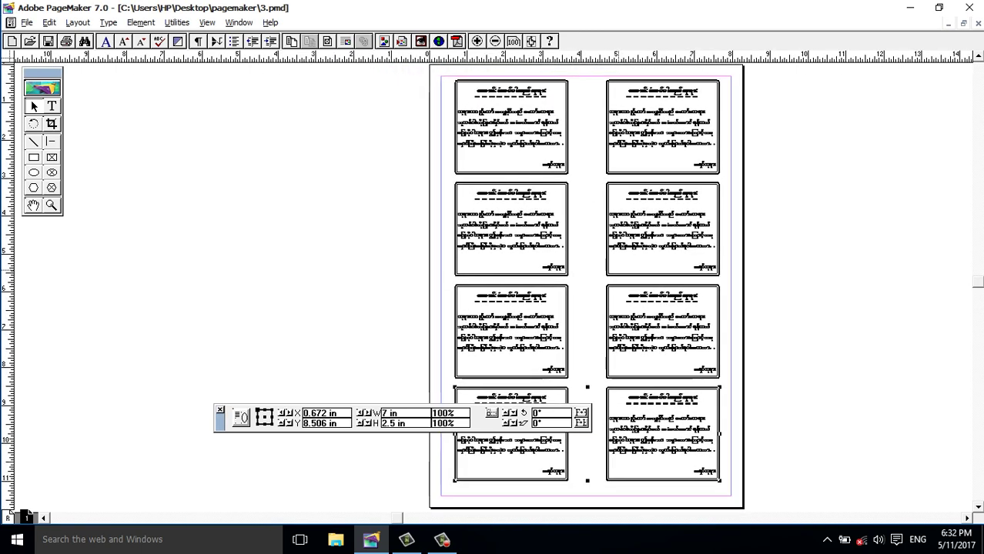
# Group all eight cards into one 7 in by 10.6 in block and nudge it down to Y 0.506 in.
pyautogui.scroll(1, 586, 285)
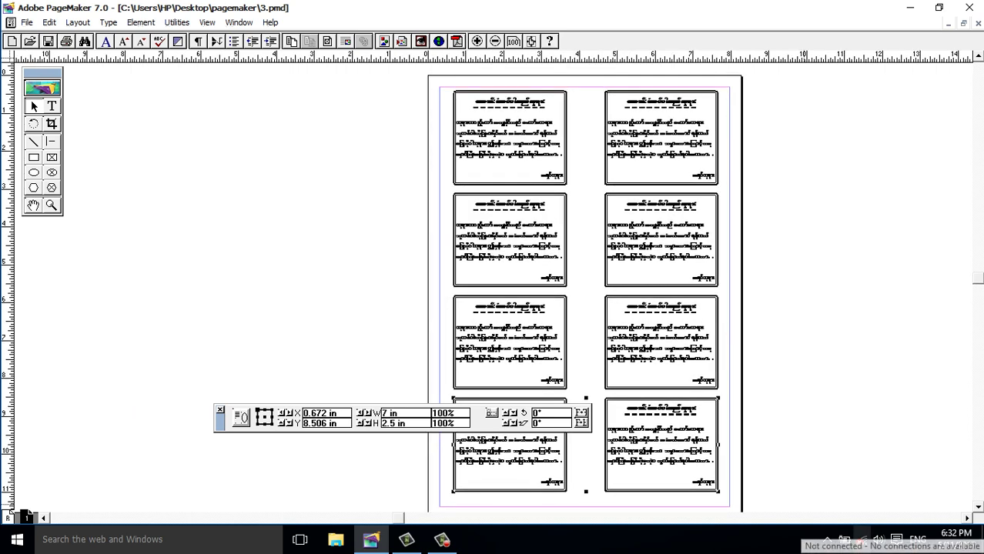
pyautogui.moveTo(419, 77)
pyautogui.mouseDown()
pyautogui.moveTo(753, 471)
pyautogui.moveTo(764, 499)
pyautogui.mouseUp()
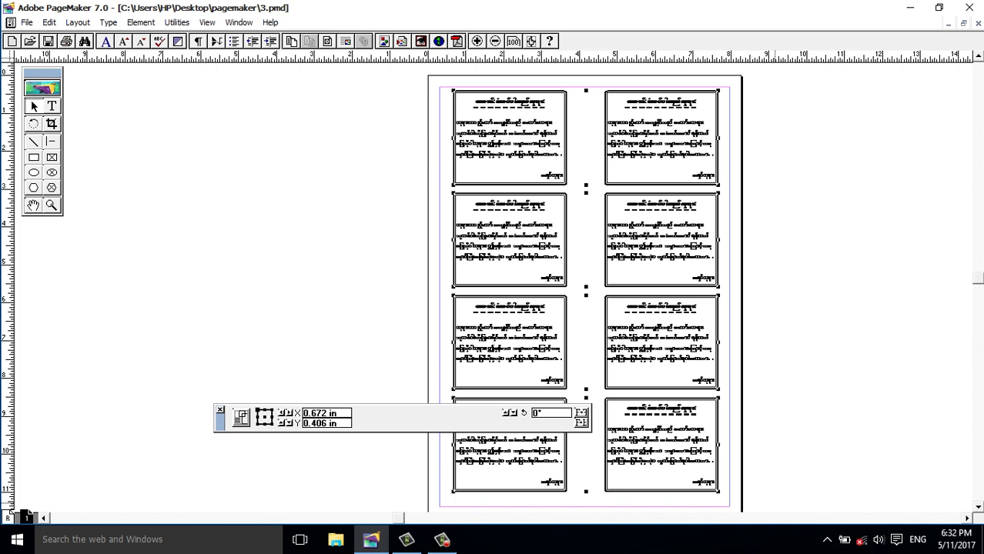
pyautogui.hotkey('ctrl', 'g')
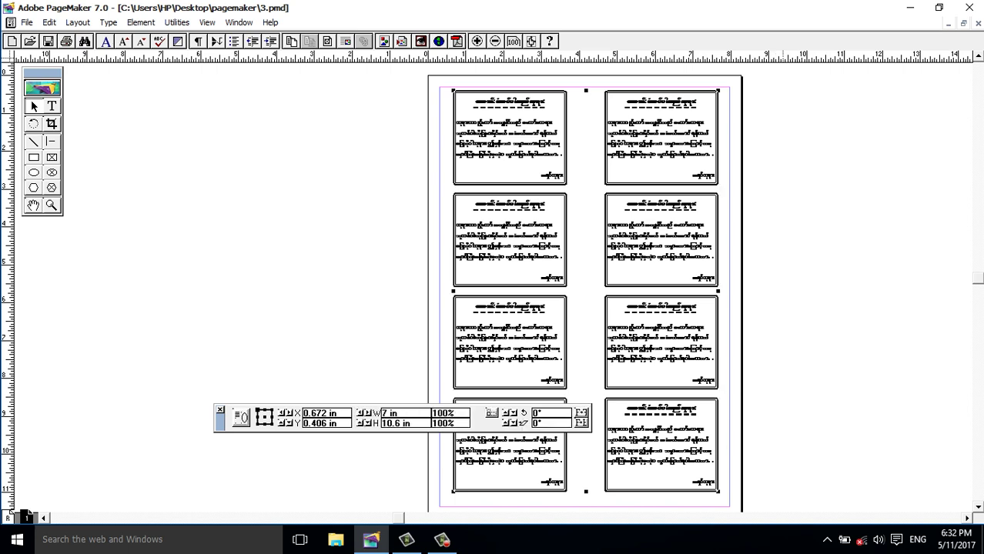
pyautogui.press('Down')
pyautogui.press('Down')
pyautogui.press('Down')
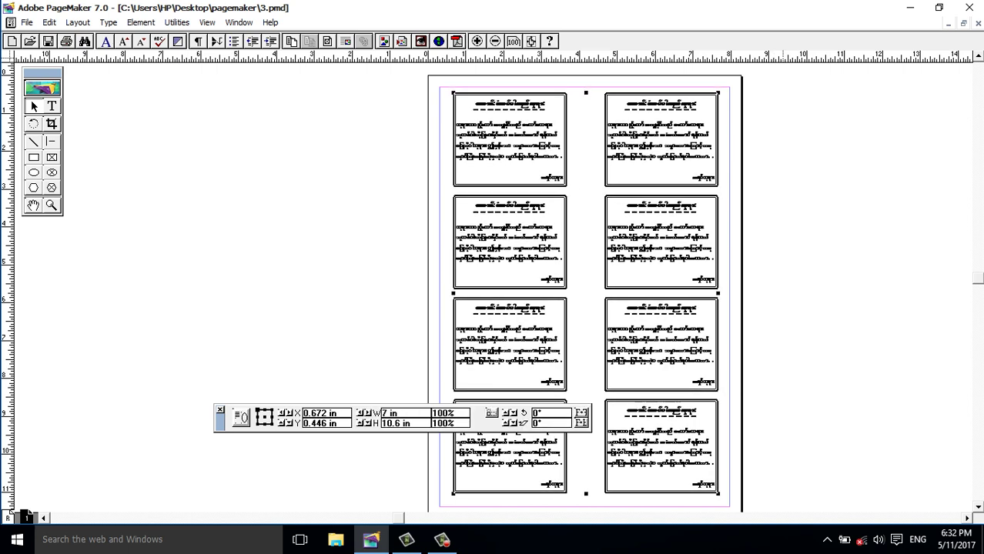
pyautogui.press('Down')
pyautogui.press('Down')
pyautogui.press('Down')
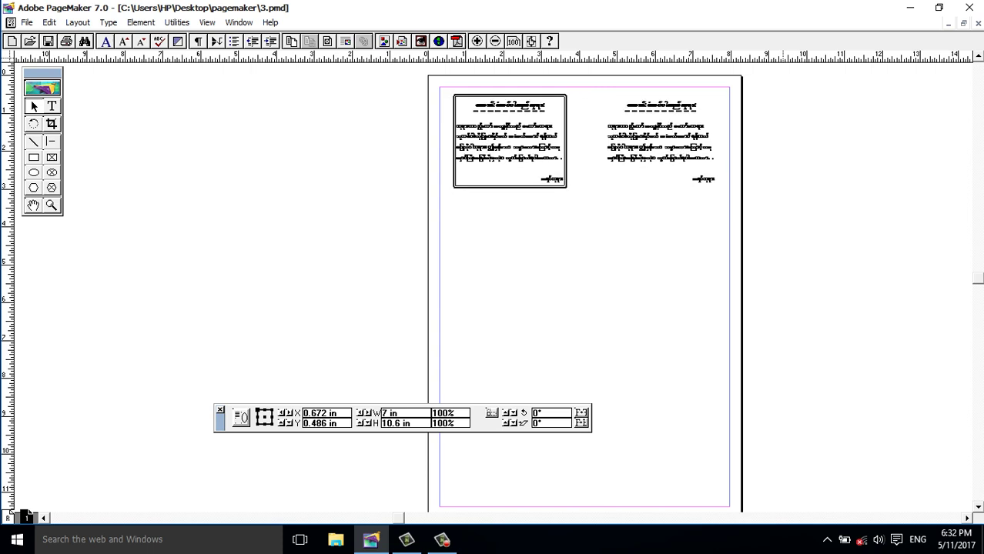
pyautogui.hscroll(3, 493, 293)
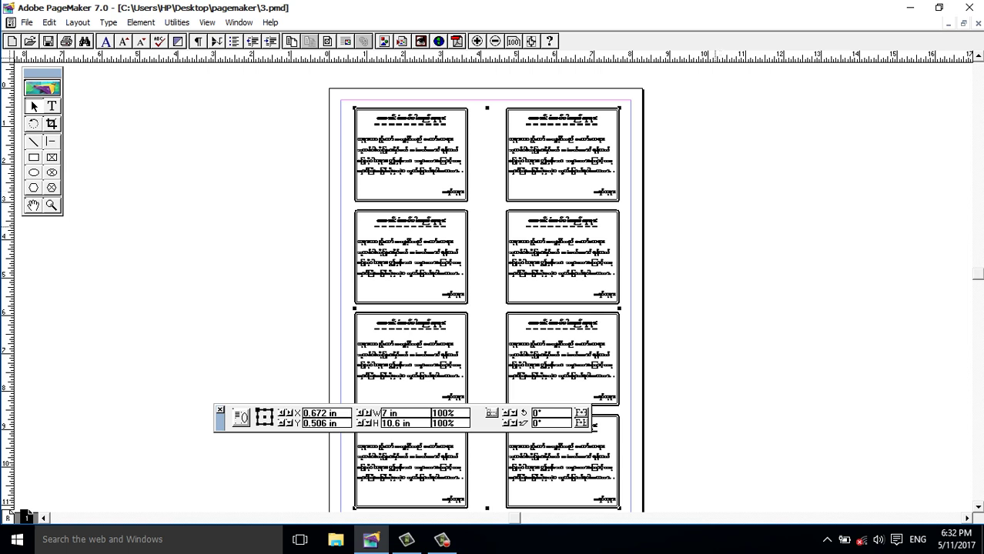
pyautogui.click(442, 539)
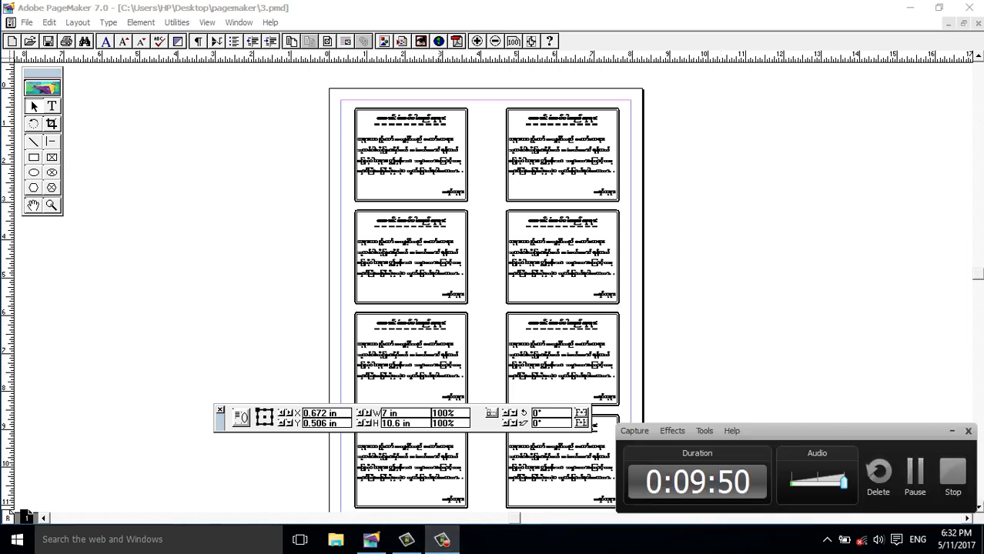